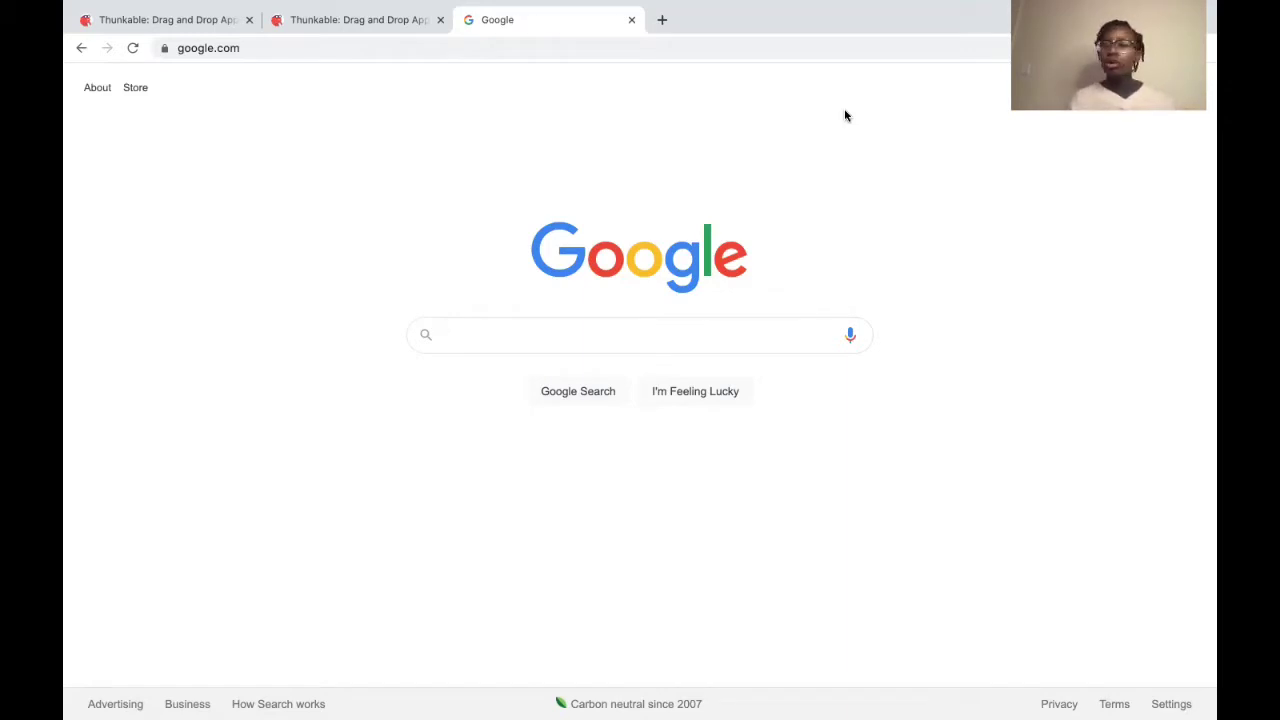
- Search Google for thunkable and open the Thunkable app builder website from the results
left_click(666, 328)
type("th")
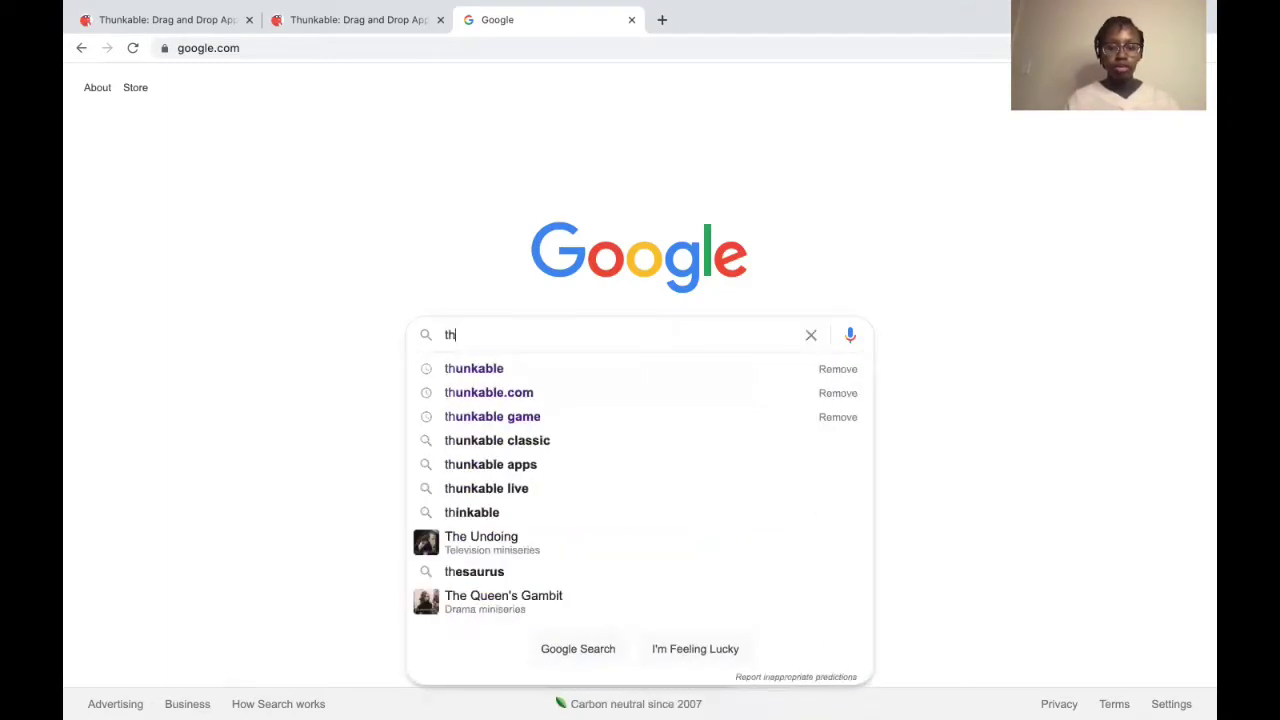
left_click(551, 358)
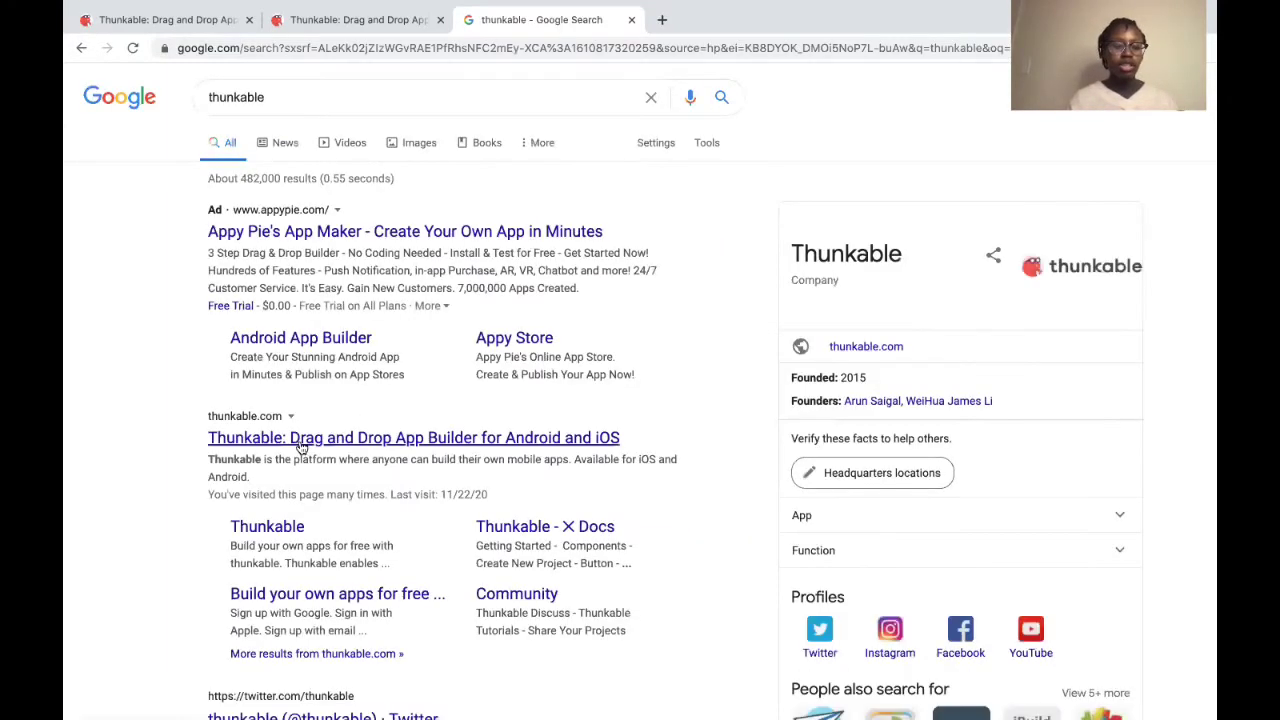
left_click(300, 446)
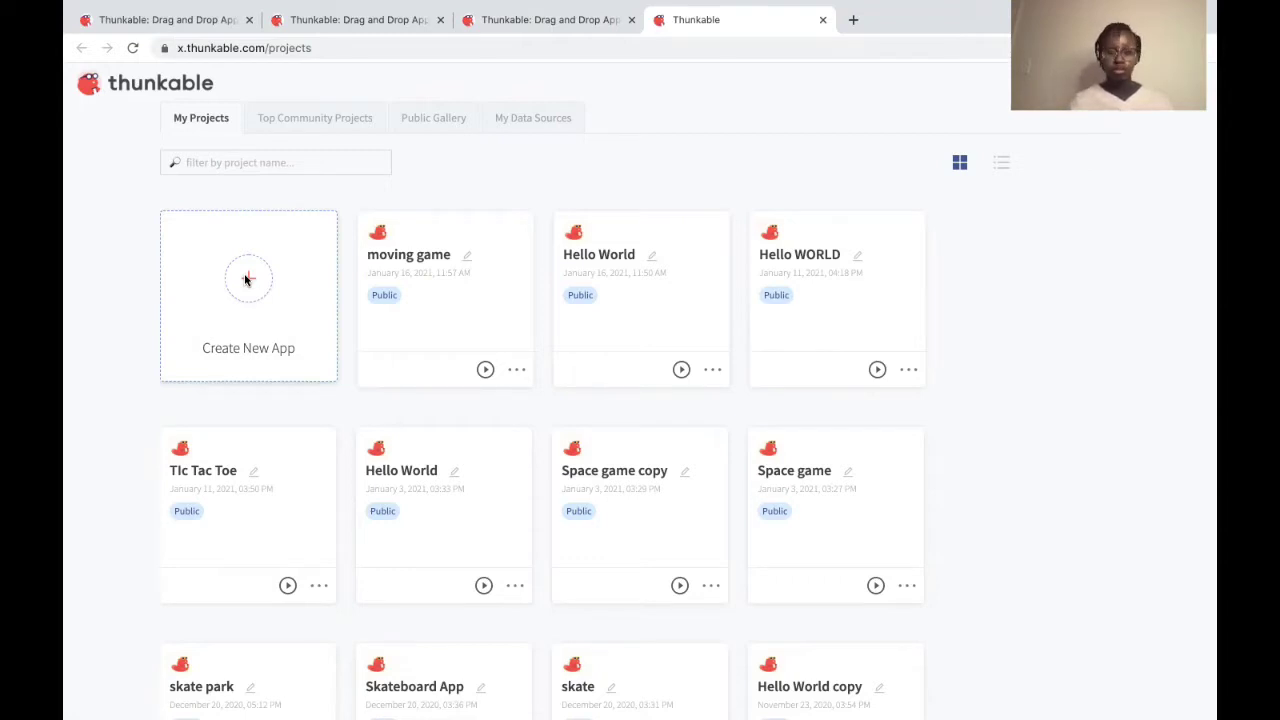
- Create a new public app project named Hello World
left_click(246, 280)
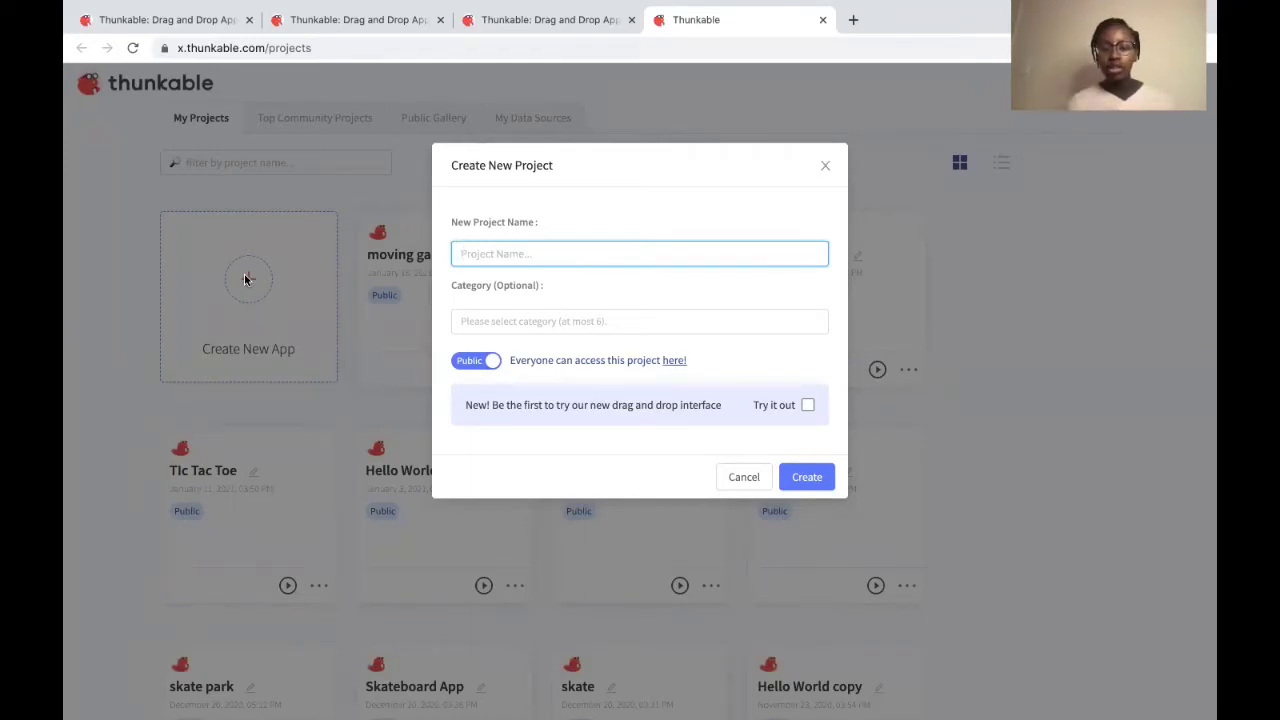
type("He")
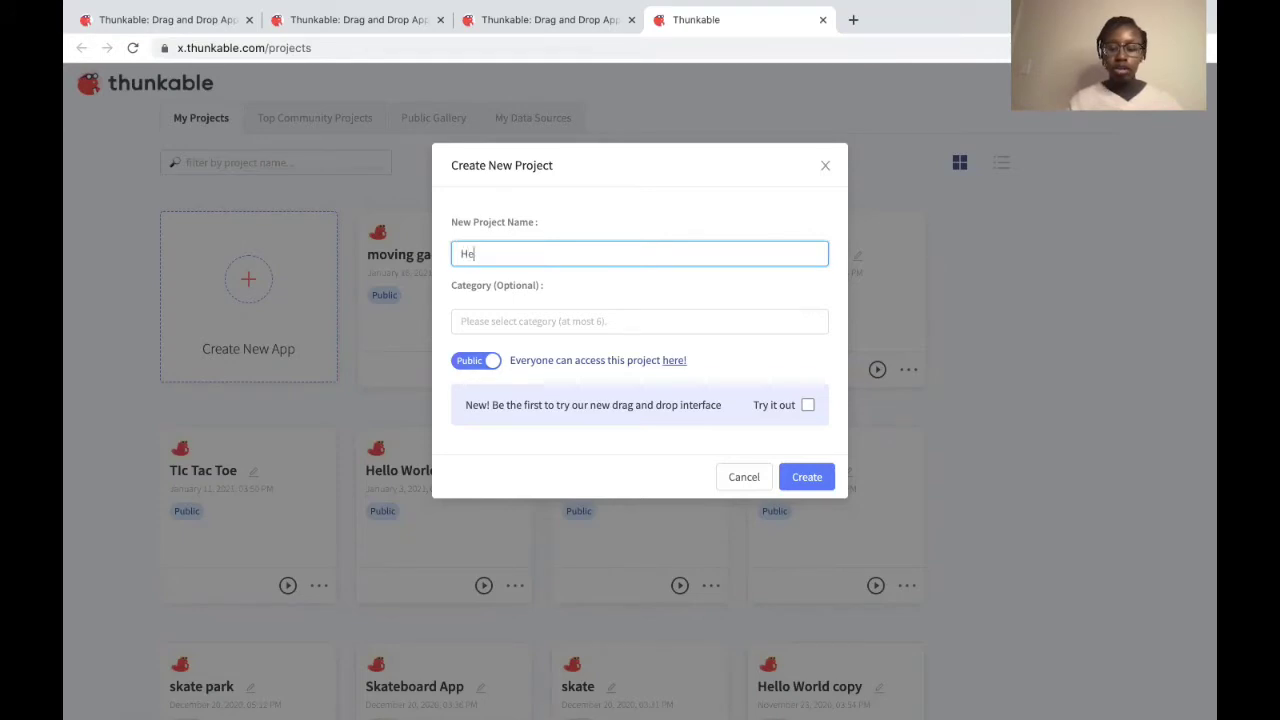
type("llo World")
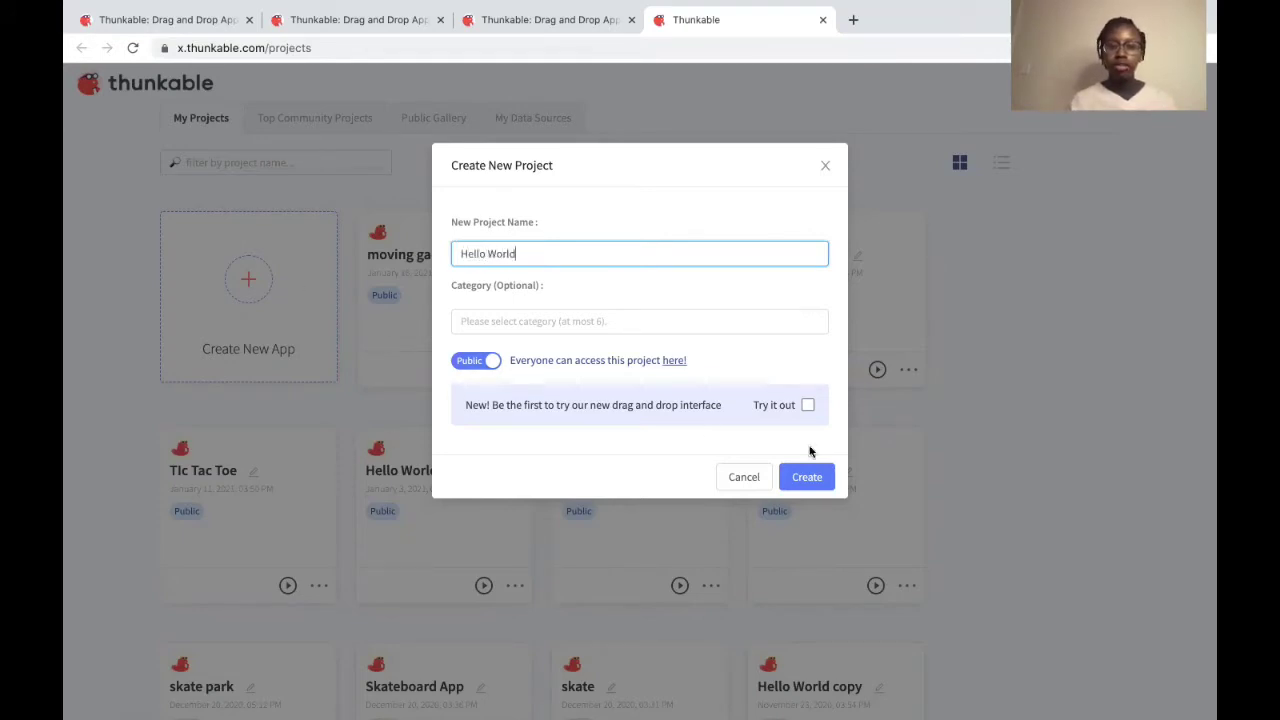
left_click(817, 480)
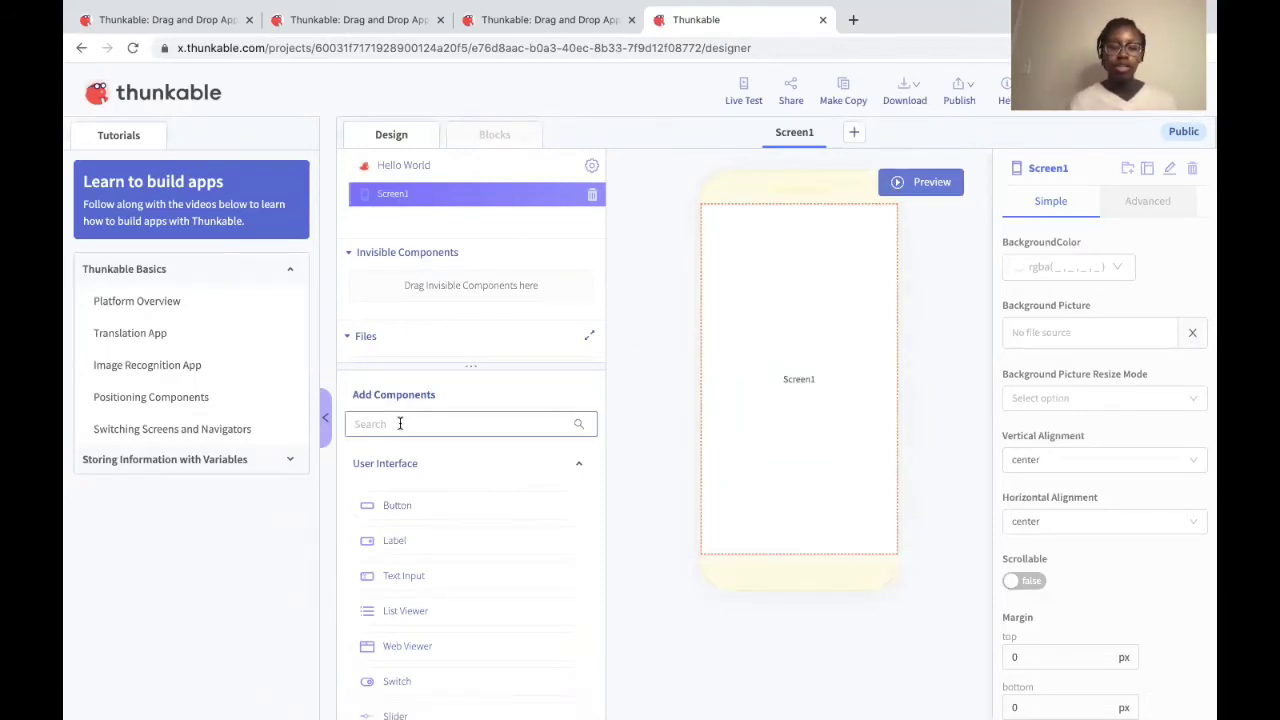
- Find the Label component by searching for label and place it on Screen1
left_click(400, 424)
type("label")
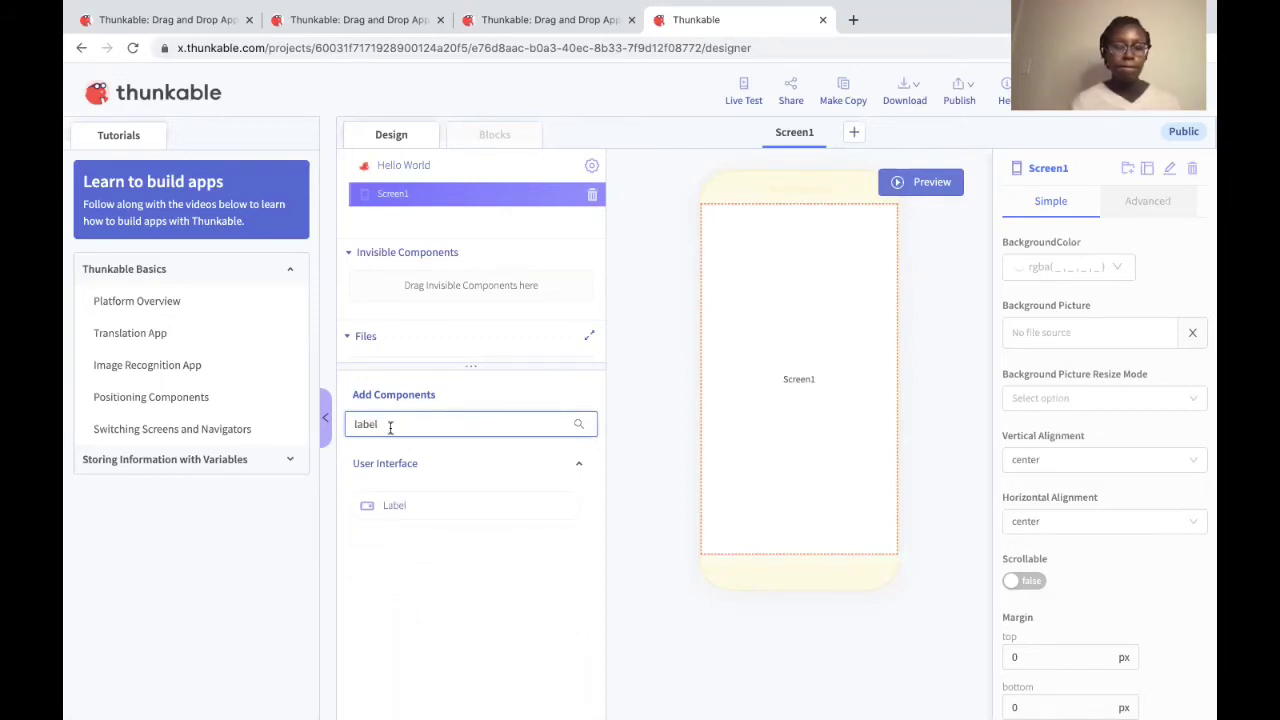
left_click(408, 504)
left_click_drag(652, 421, 757, 377)
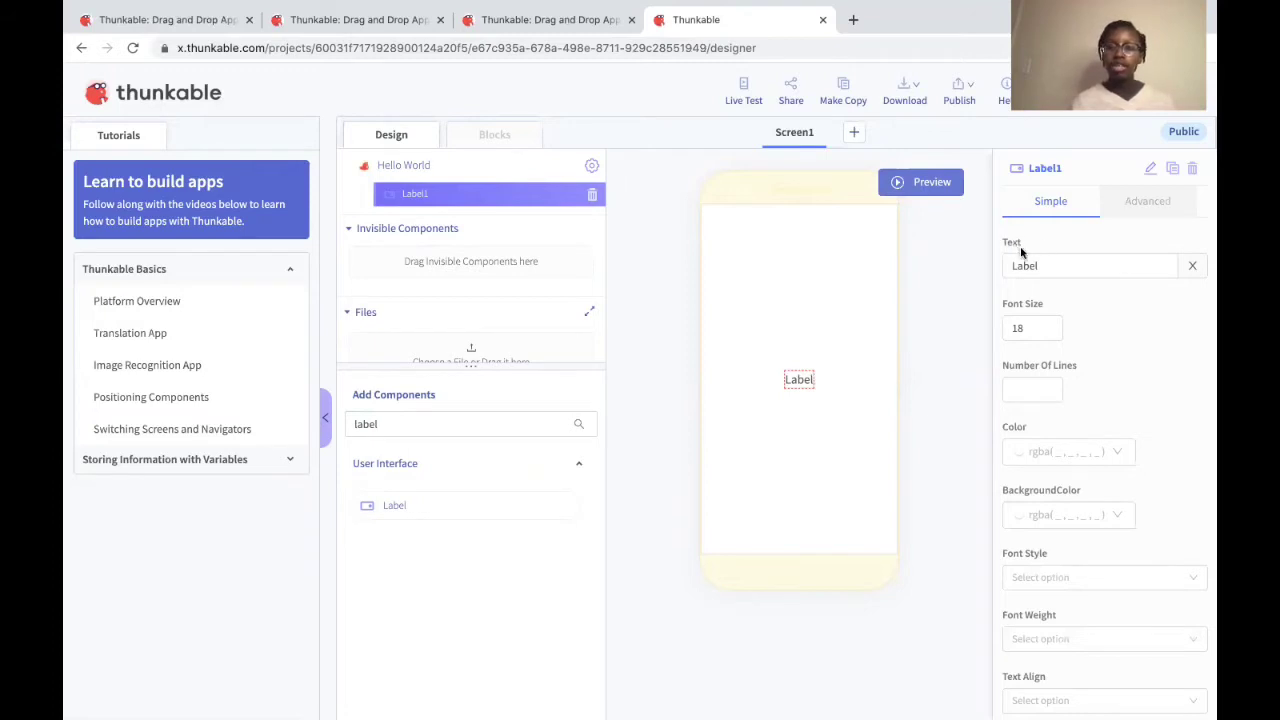
- Replace the label's text with Hello World
left_click(1054, 264)
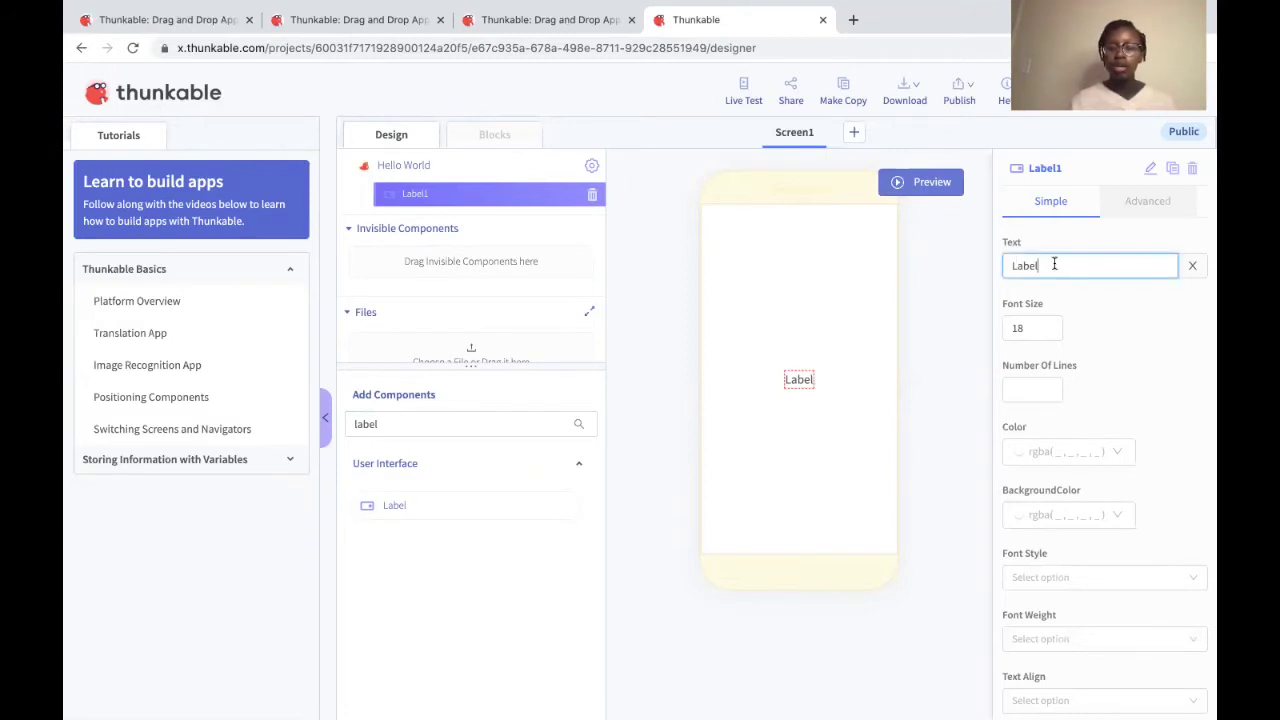
key("BackSpace")
key("BackSpace")
key("BackSpace")
key("BackSpace")
key("BackSpace")
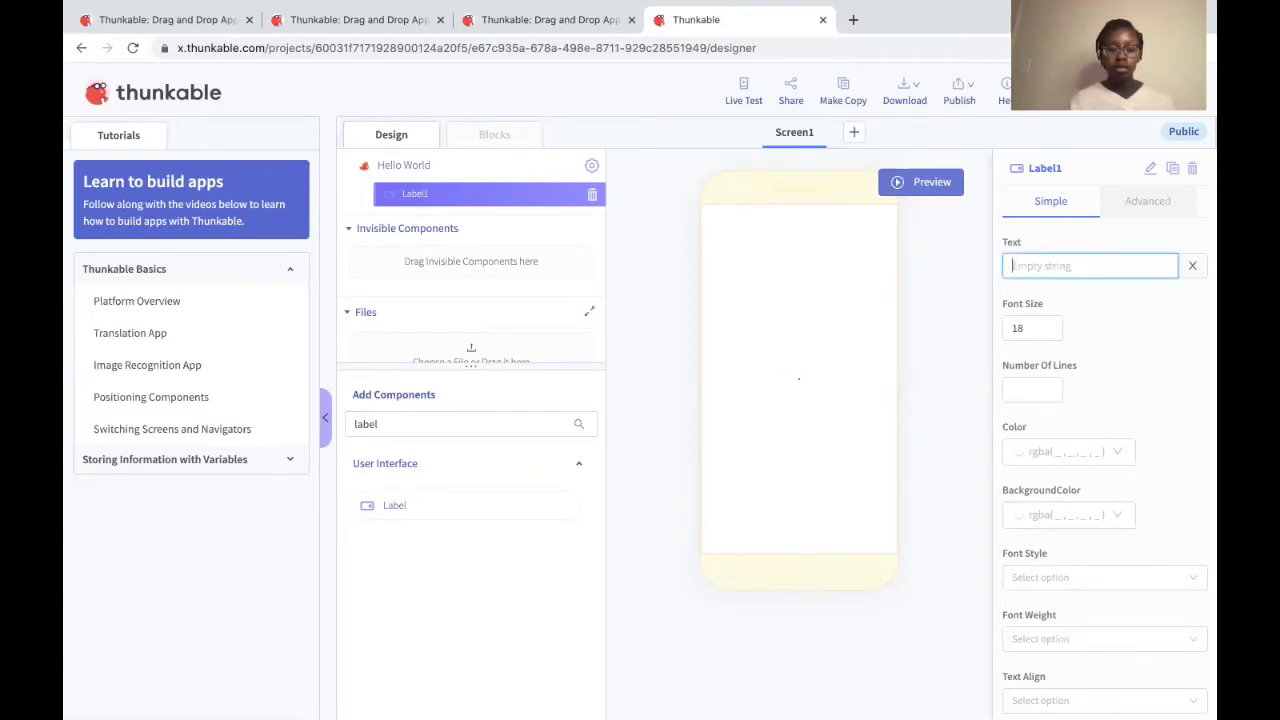
type("Hello W")
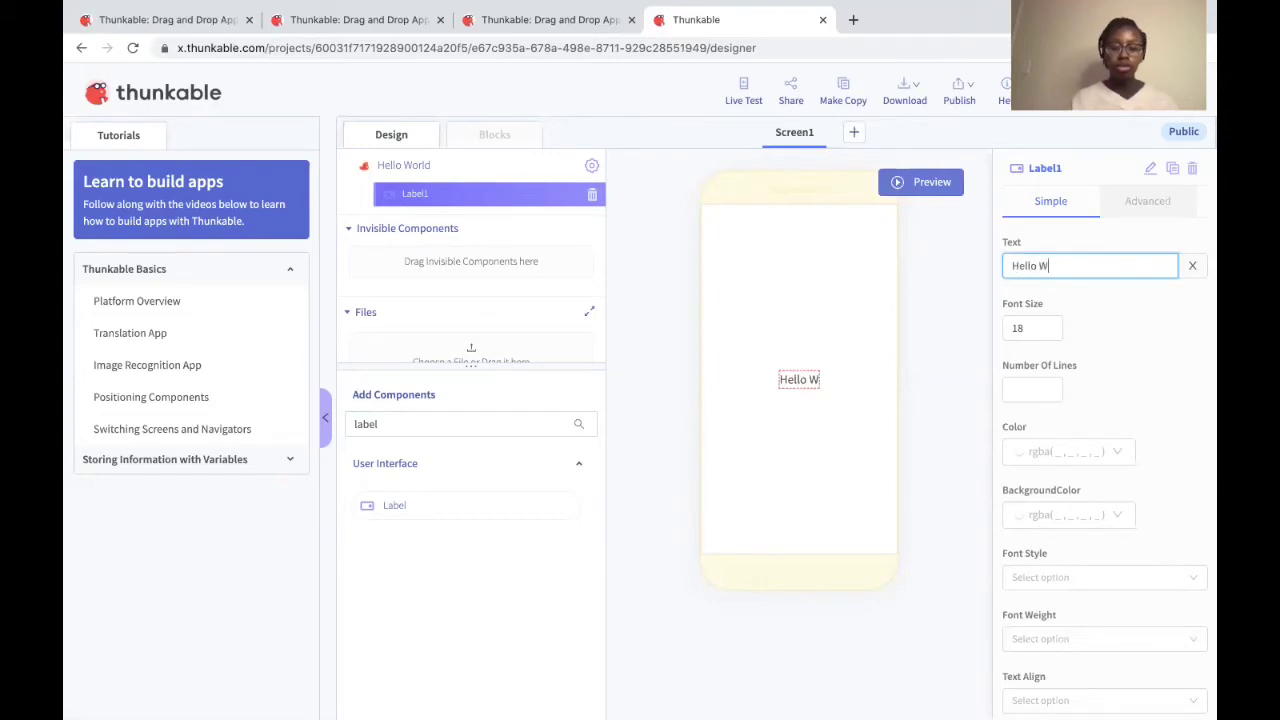
type("orld")
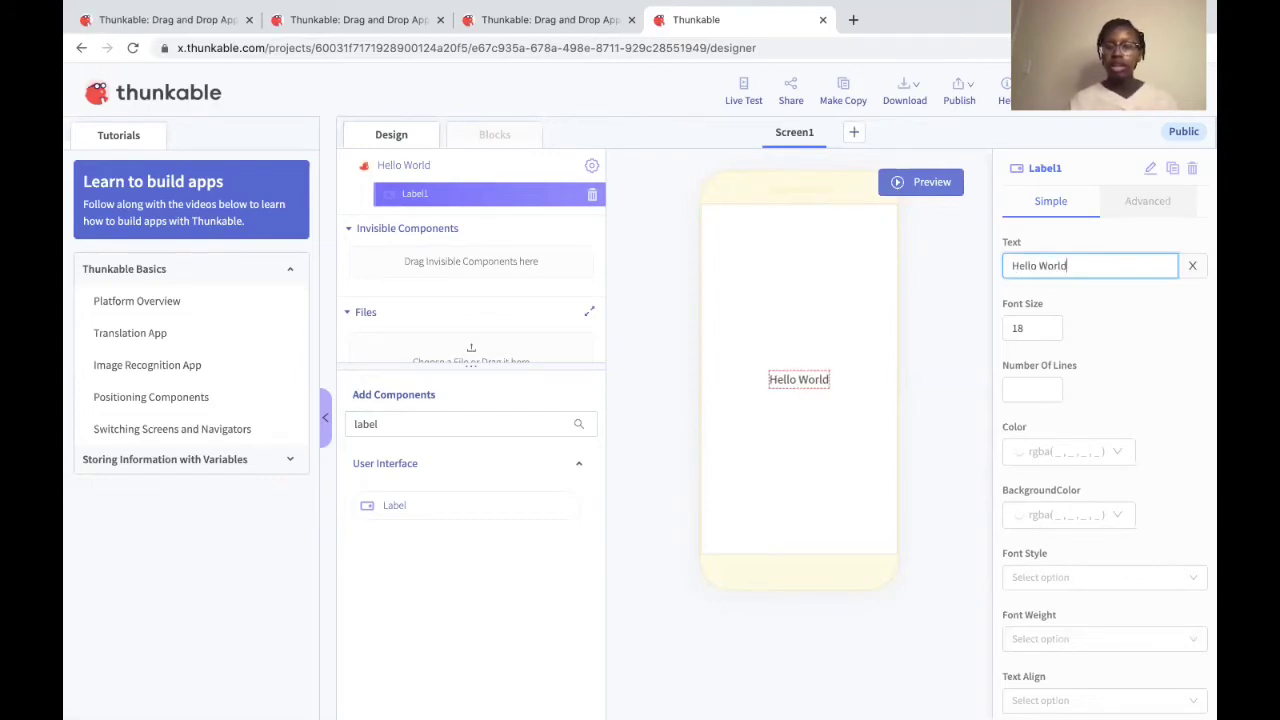
left_click(1136, 321)
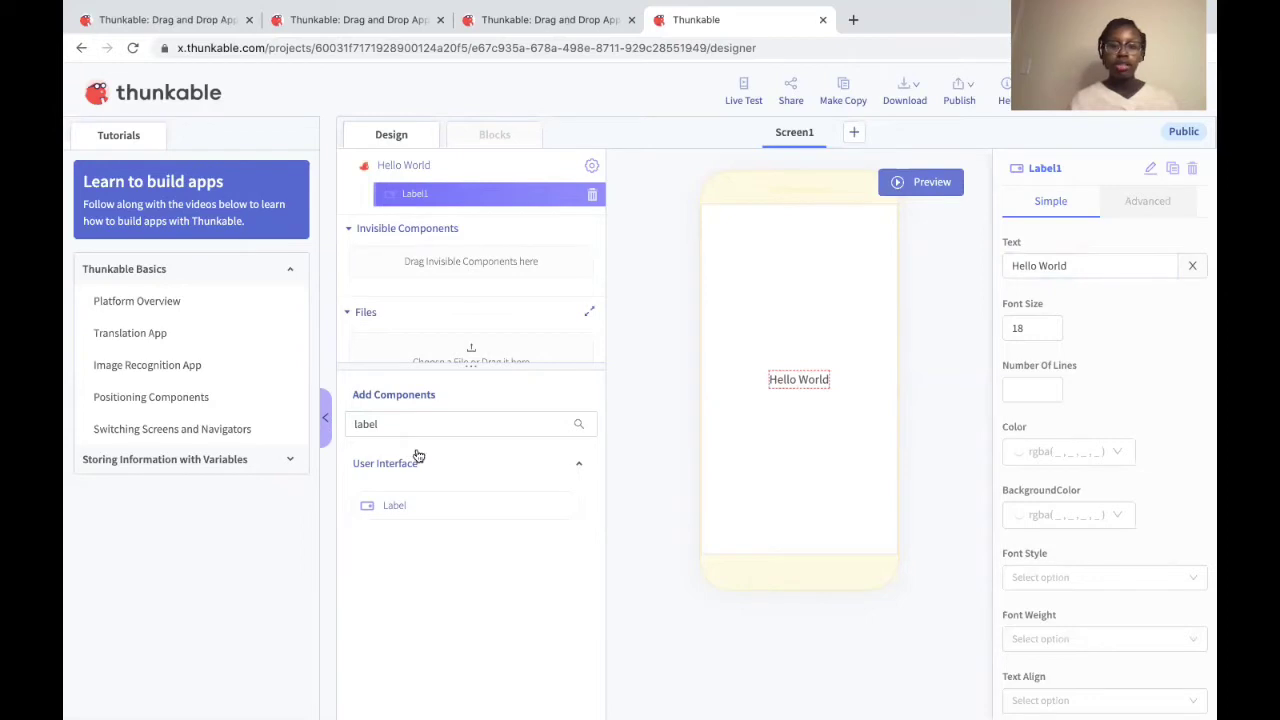
- Find the Button component by searching for button and place it on Screen1 directly below the Hello World label
left_click_drag(395, 424, 313, 428)
type("button")
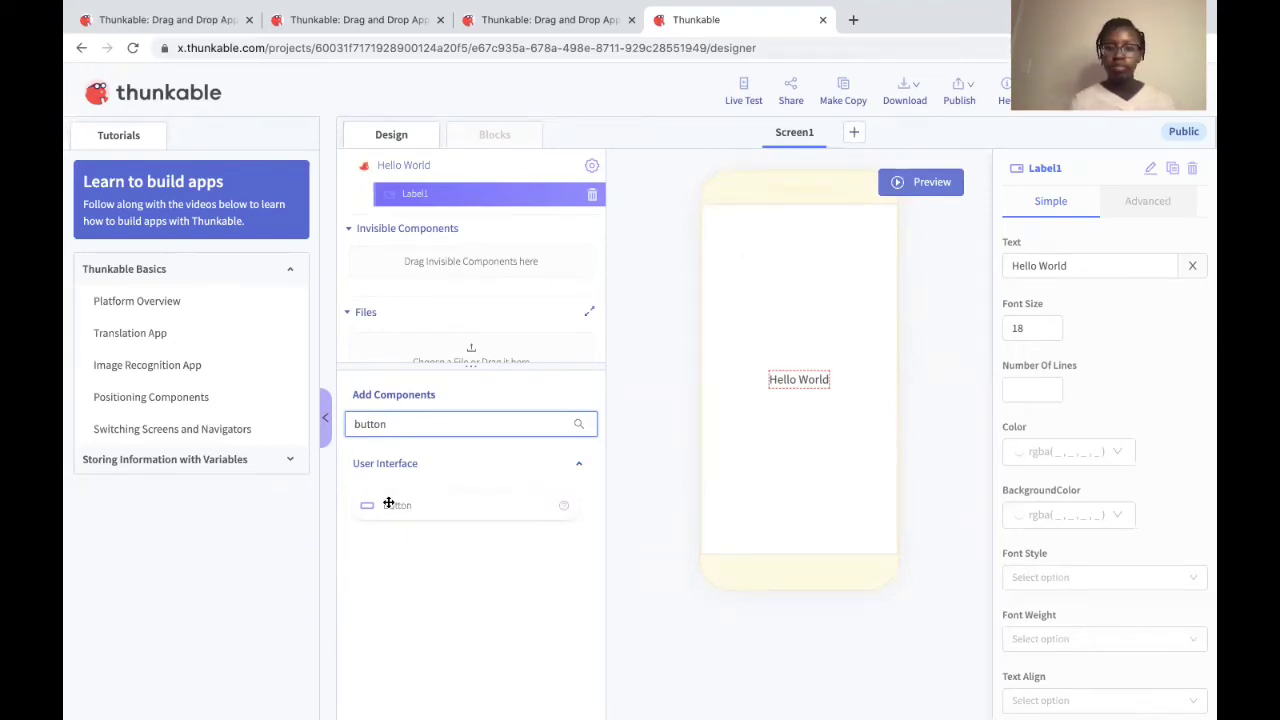
left_click_drag(397, 503, 757, 455)
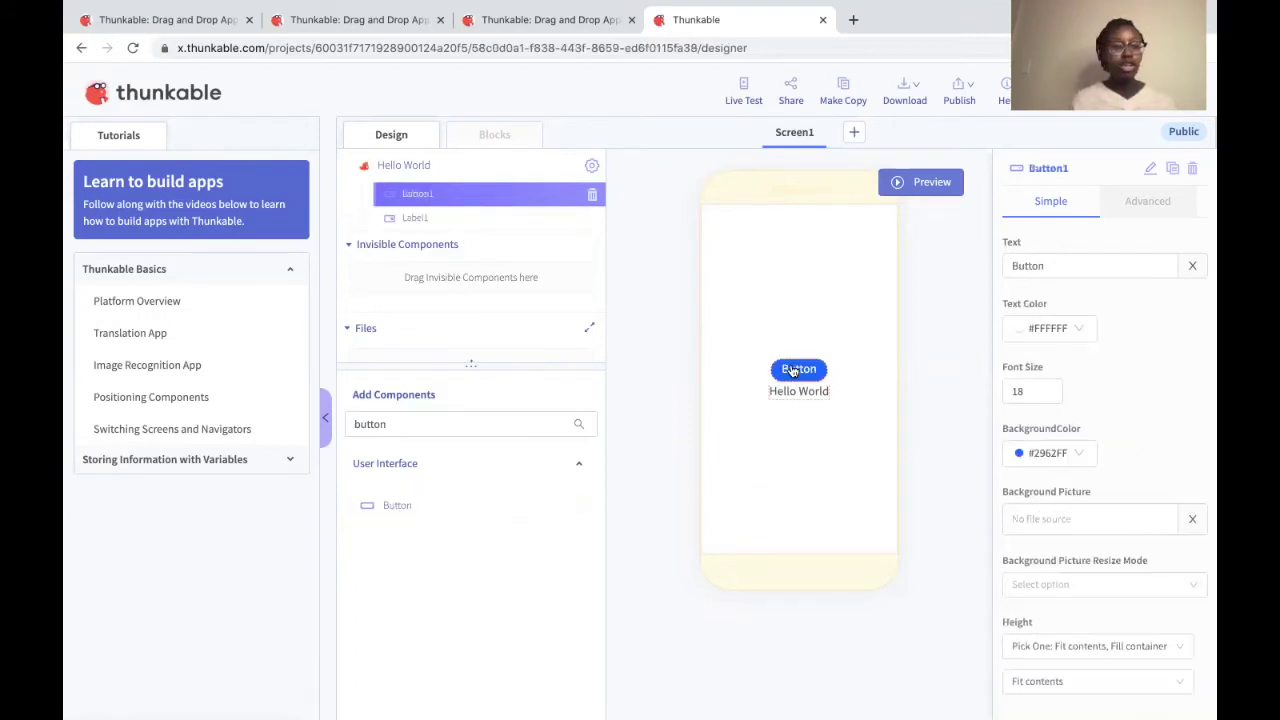
left_click_drag(793, 371, 791, 402)
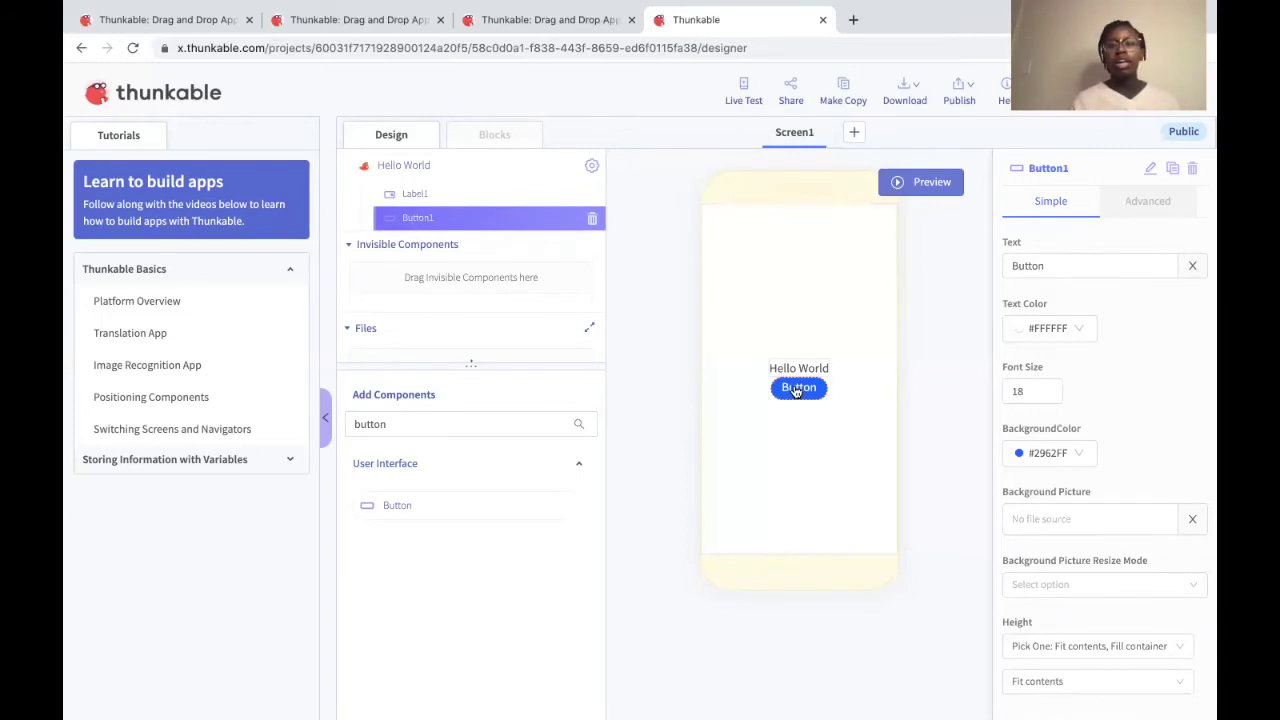
- Replace the button's text with Screen 2
left_click(1061, 266)
key("BackSpace")
key("BackSpace")
key("BackSpace")
key("BackSpace")
key("BackSpace")
key("BackSpace")
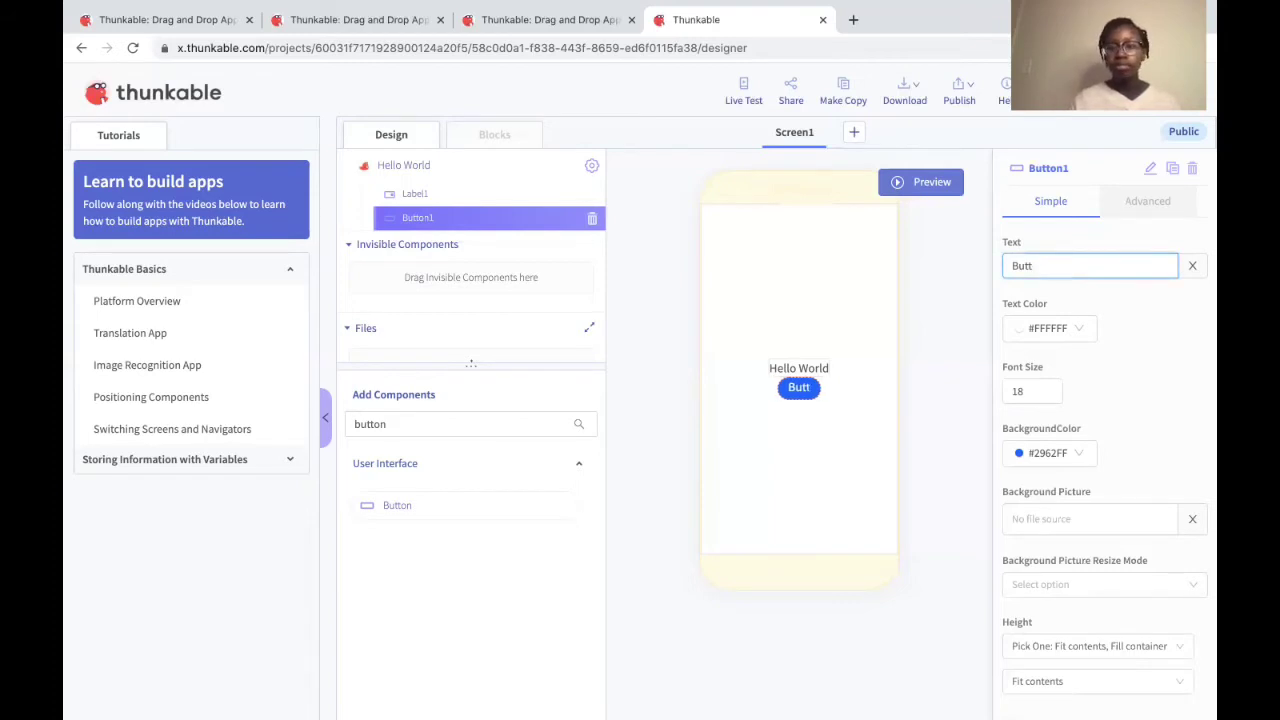
type("Scre")
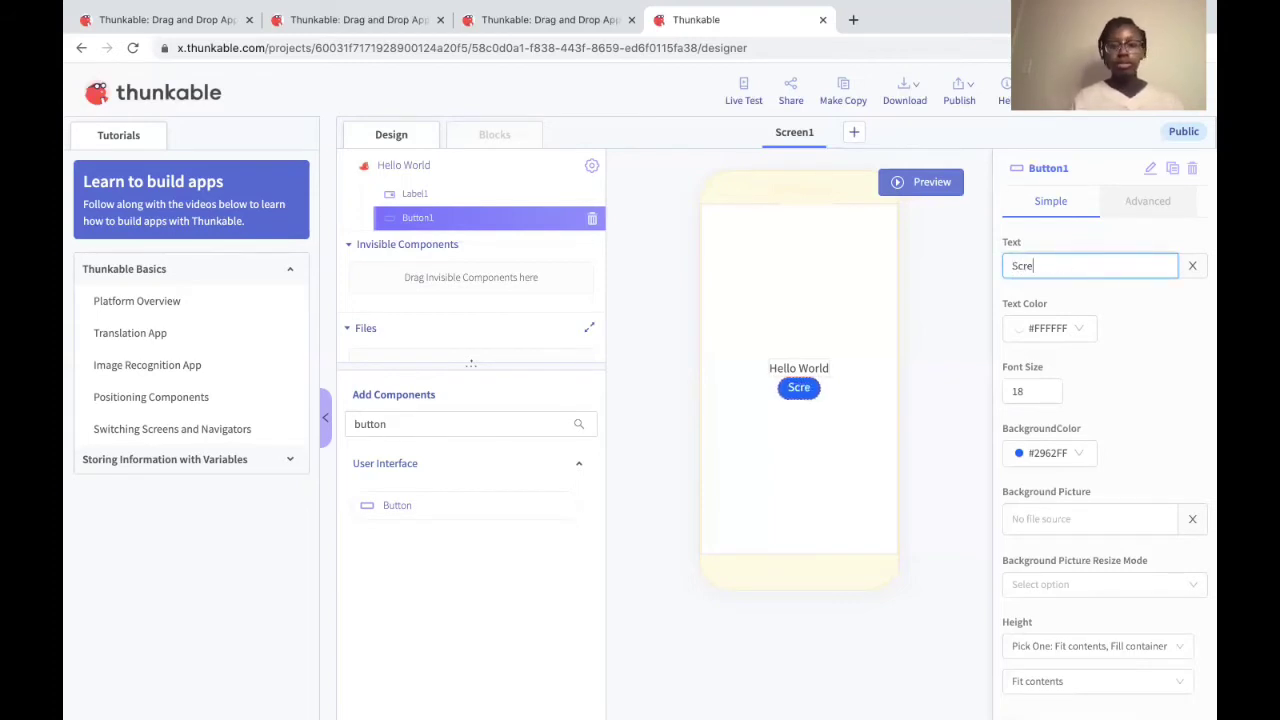
type("en 2")
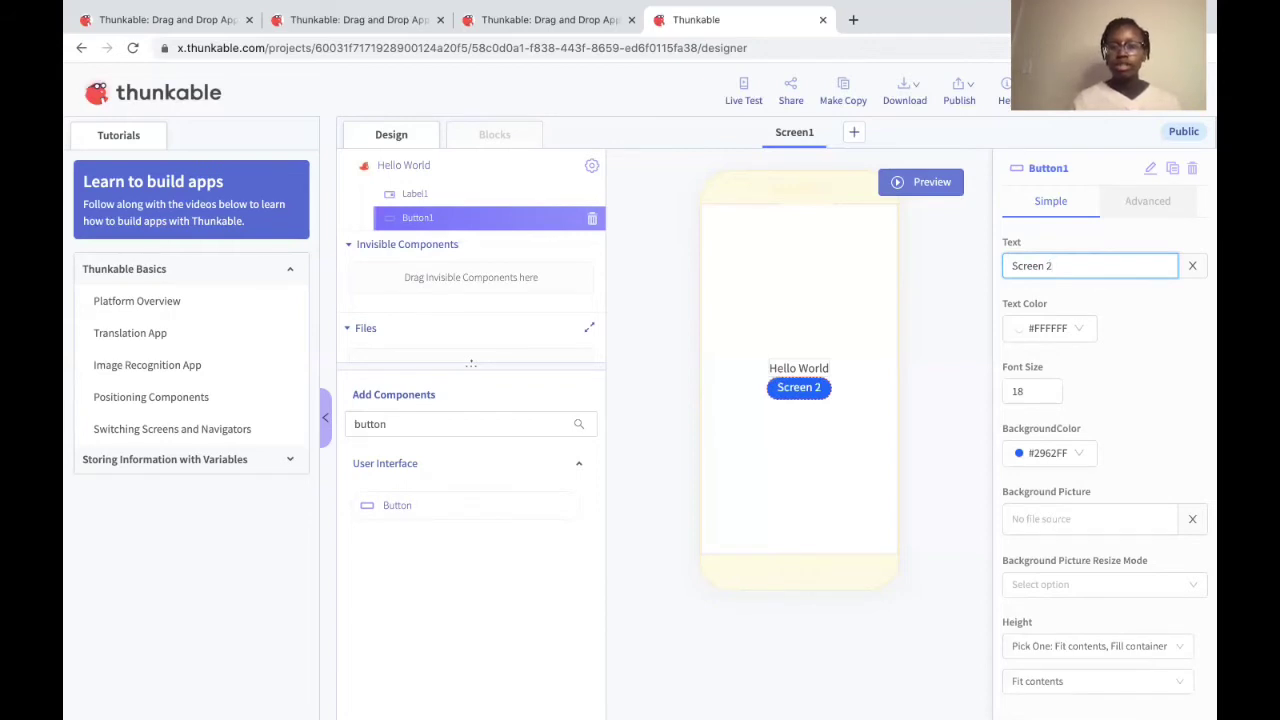
left_click(1127, 325)
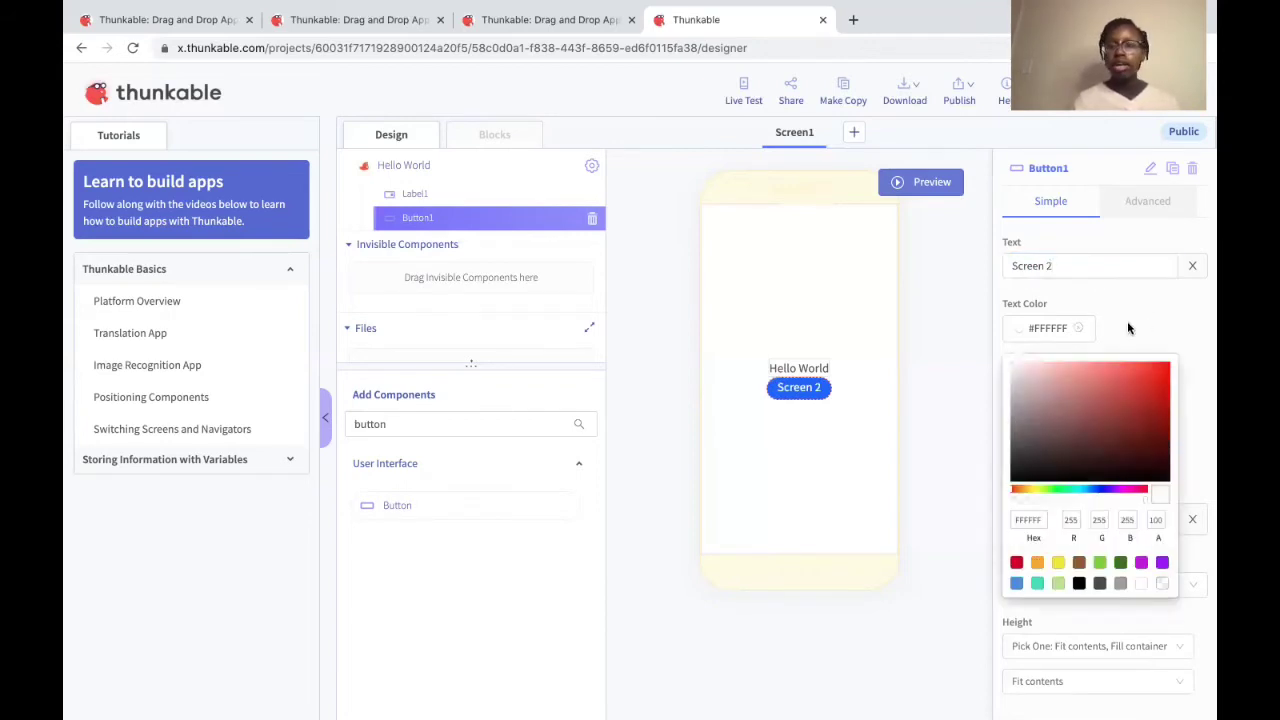
left_click(1115, 299)
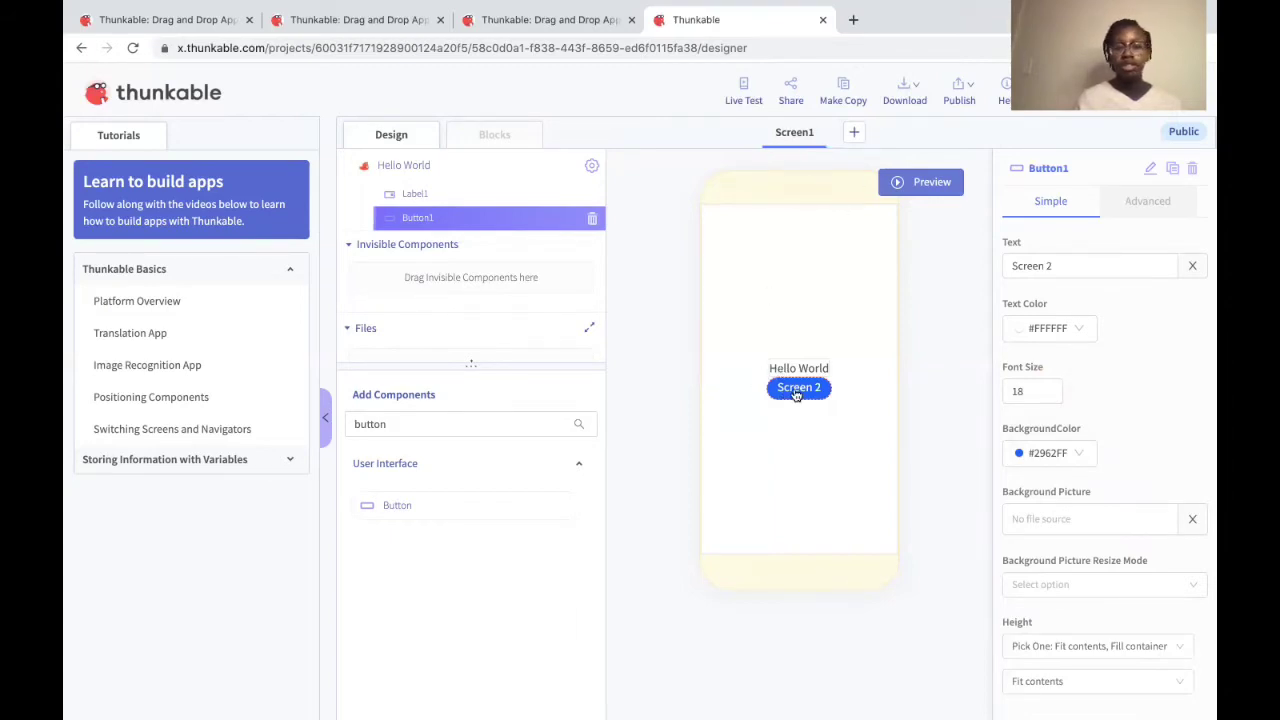
- Preview the app with Live Test to check the label and button, and close the preview
left_click(743, 95)
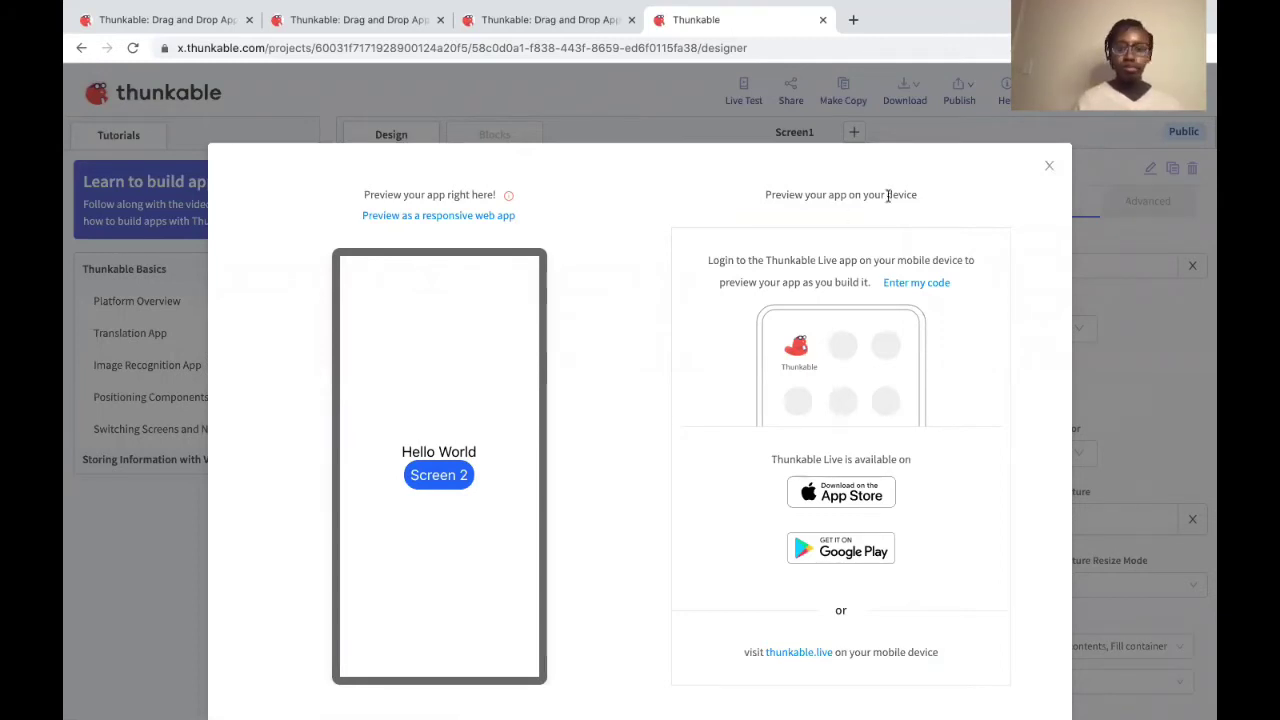
left_click(1049, 166)
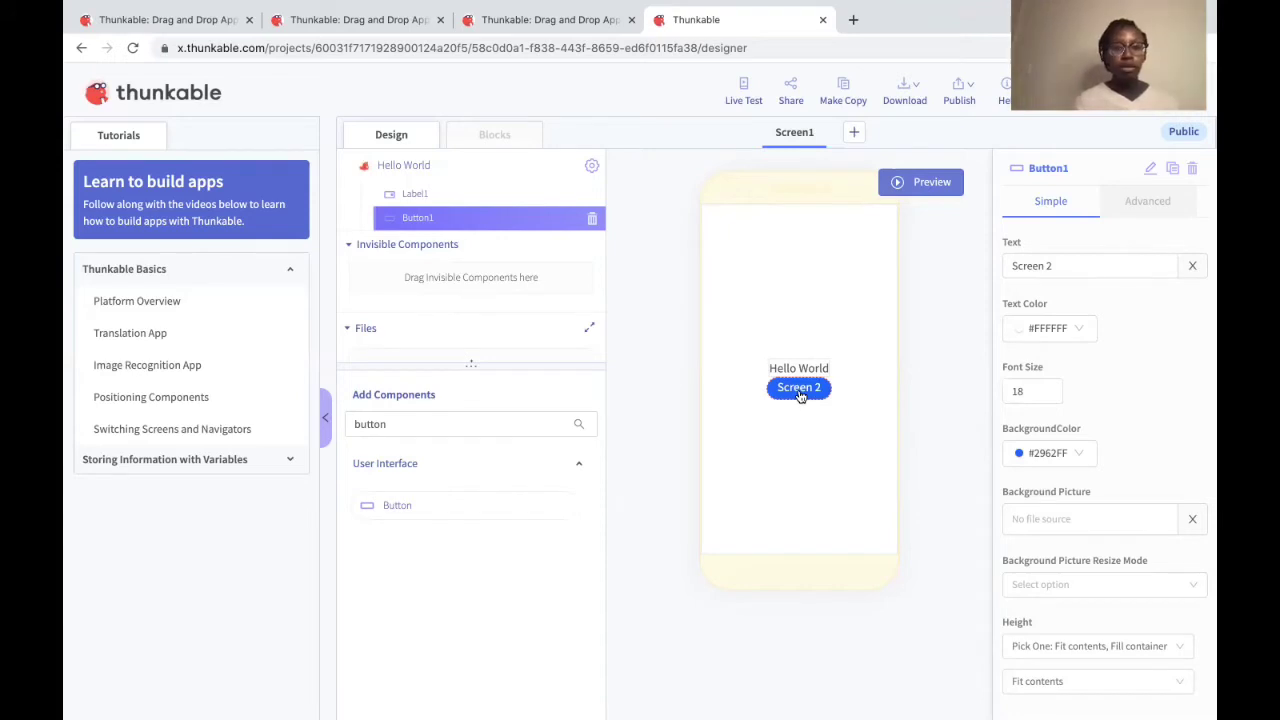
- Switch to block coding for the screen and add a "when Button1 Click" event block to the empty workspace
left_click(483, 141)
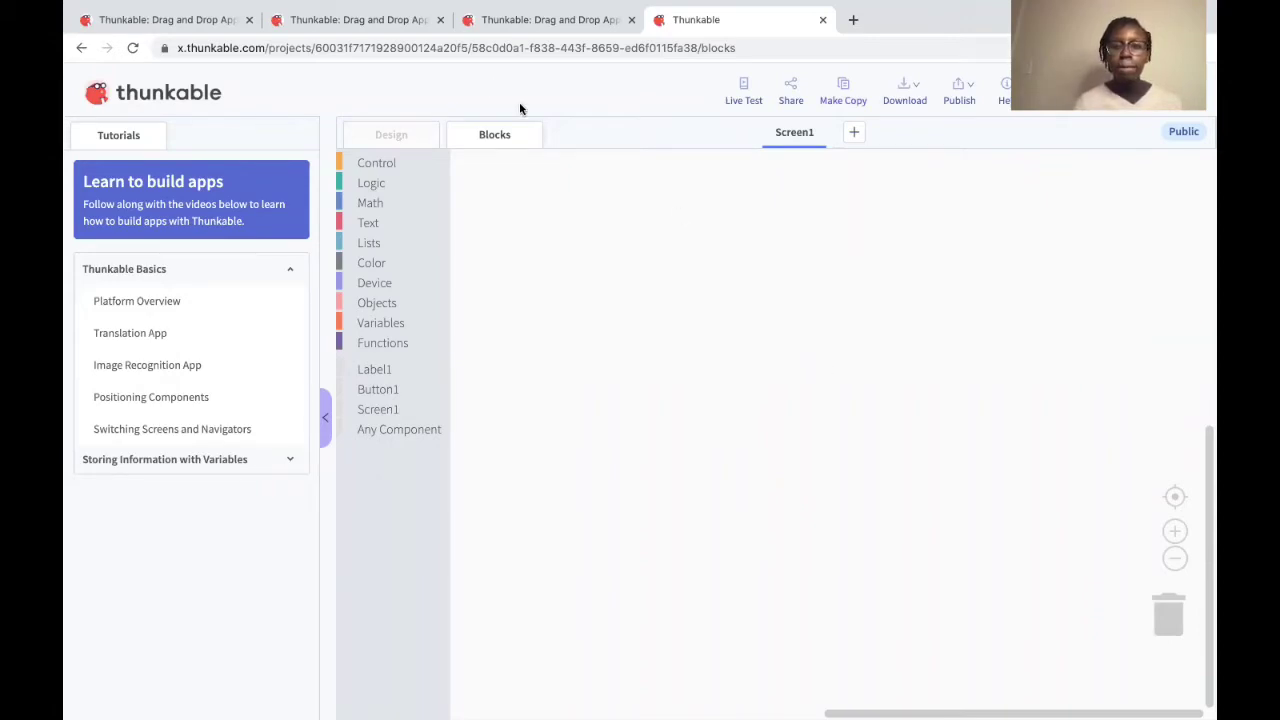
left_click(396, 136)
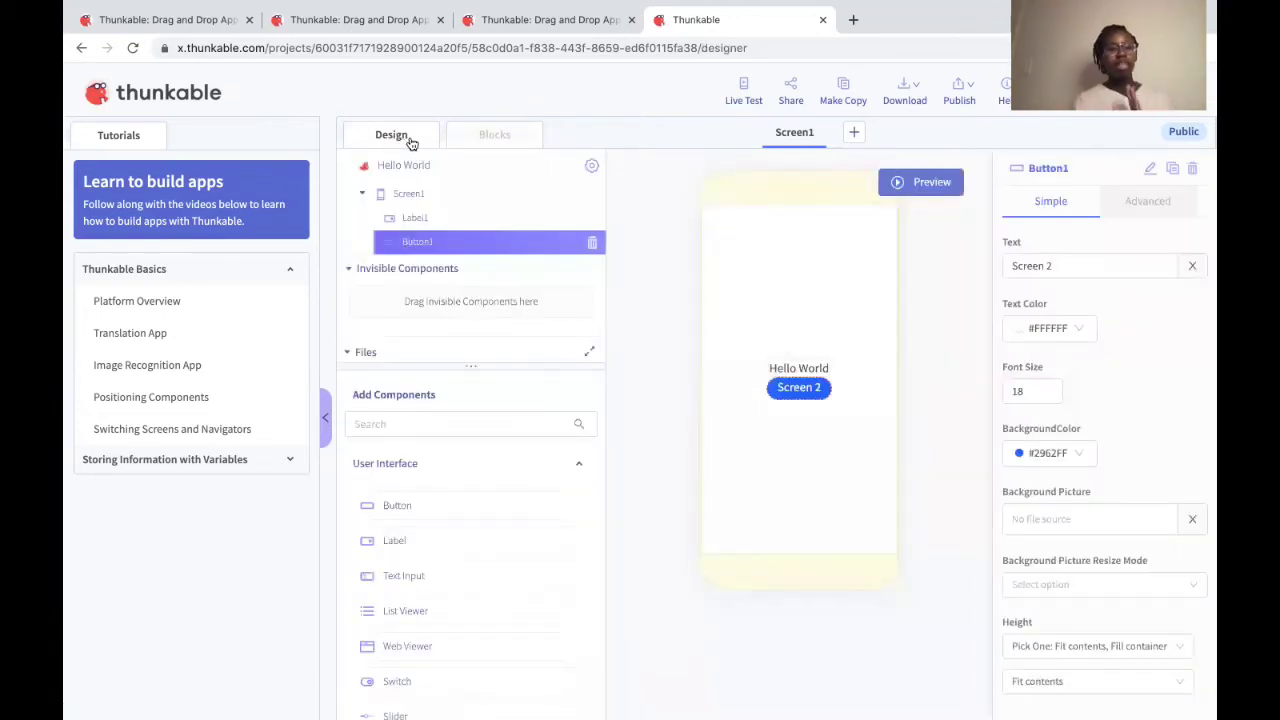
left_click(494, 135)
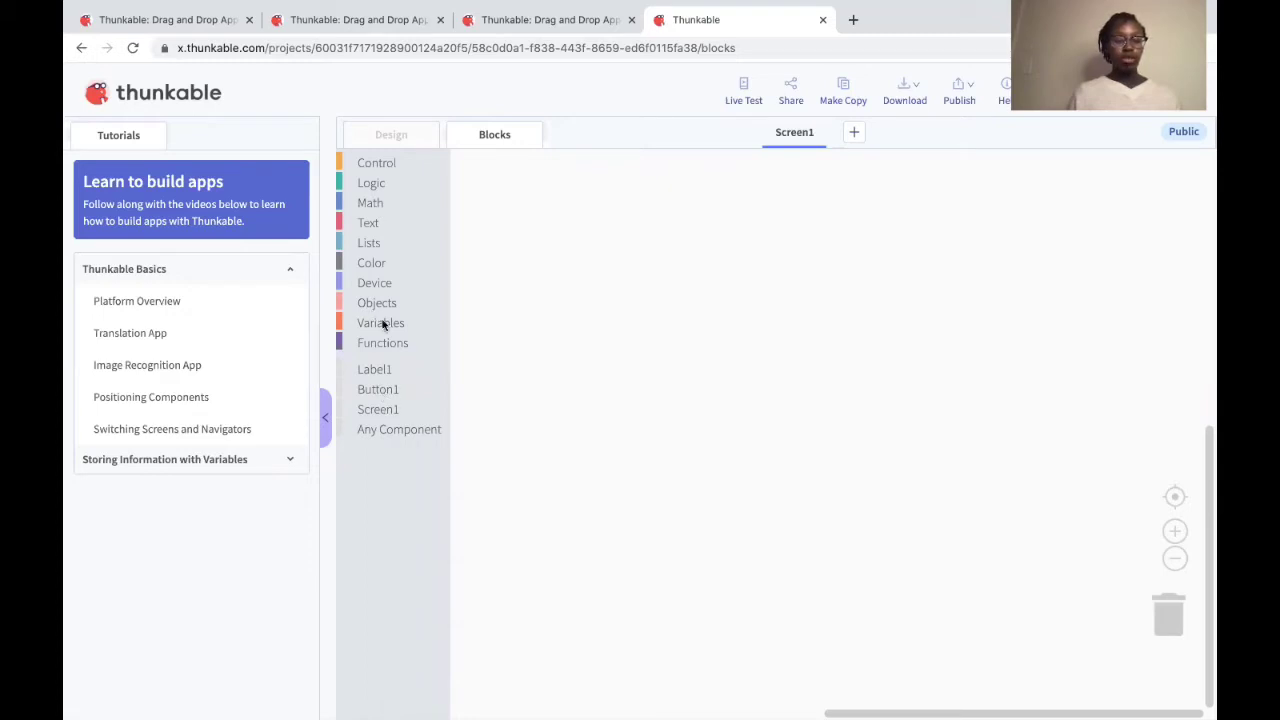
left_click(386, 393)
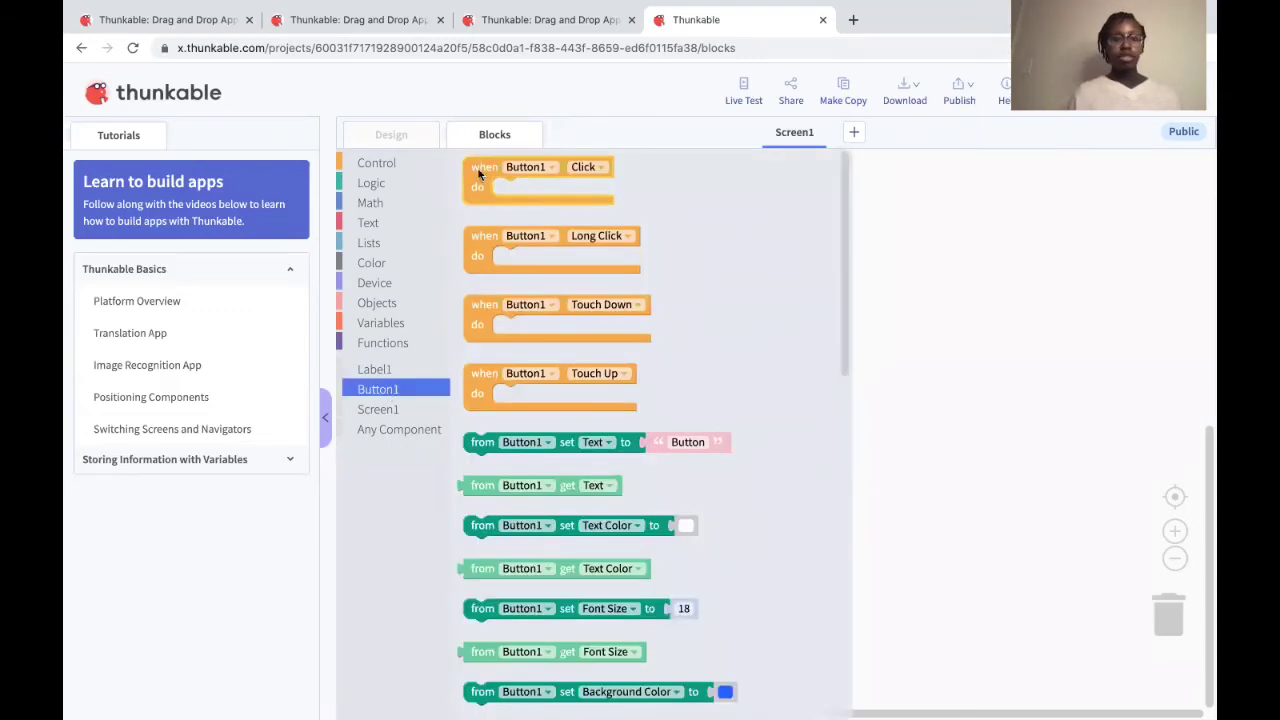
left_click_drag(480, 172, 490, 180)
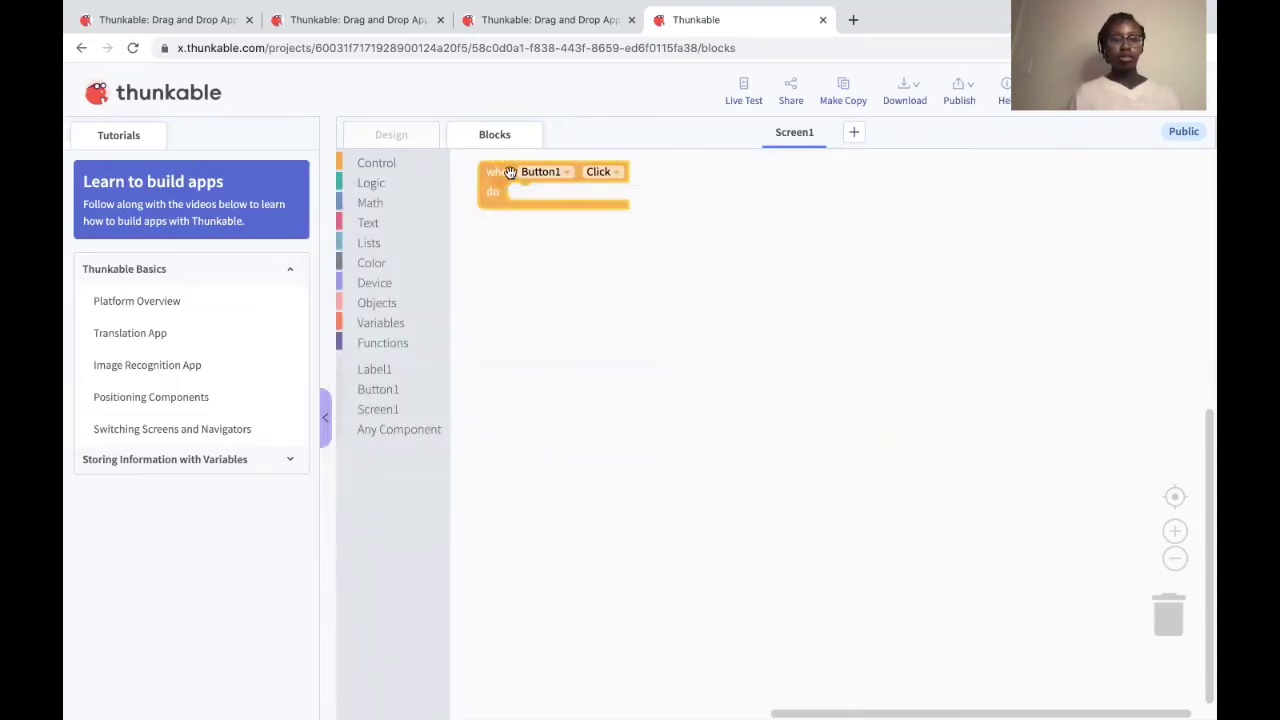
left_click(396, 389)
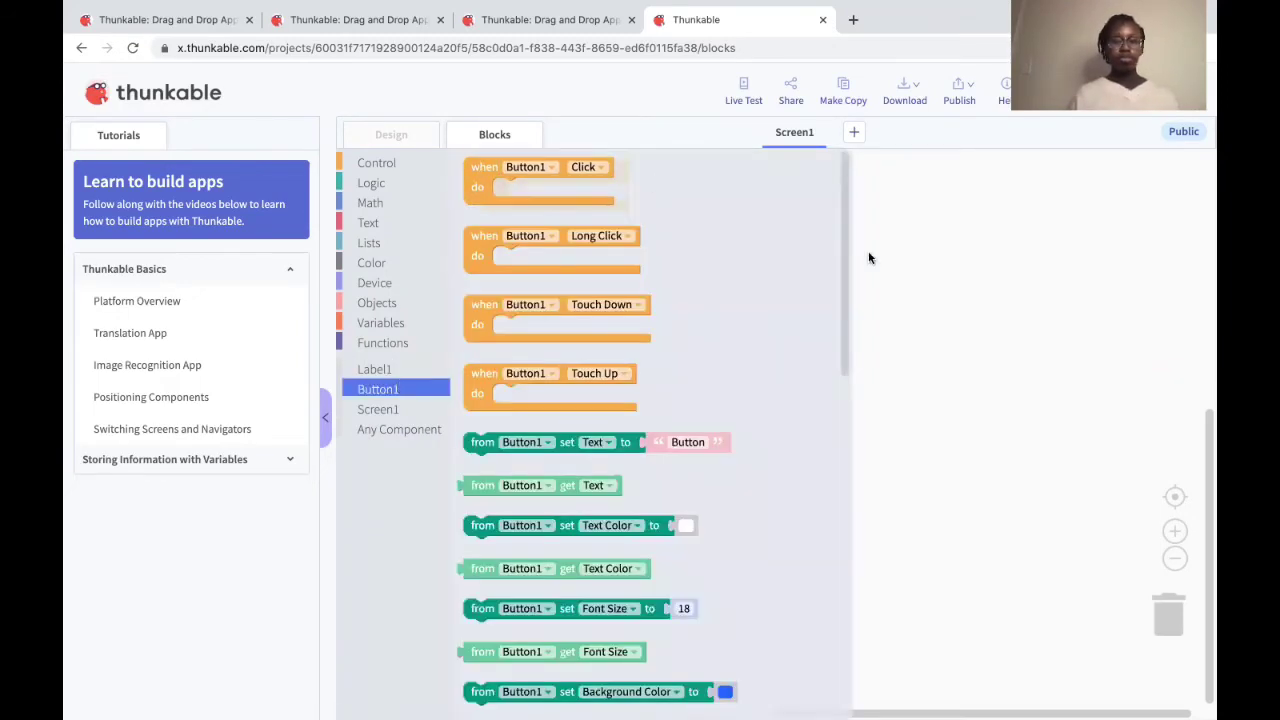
left_click(925, 250)
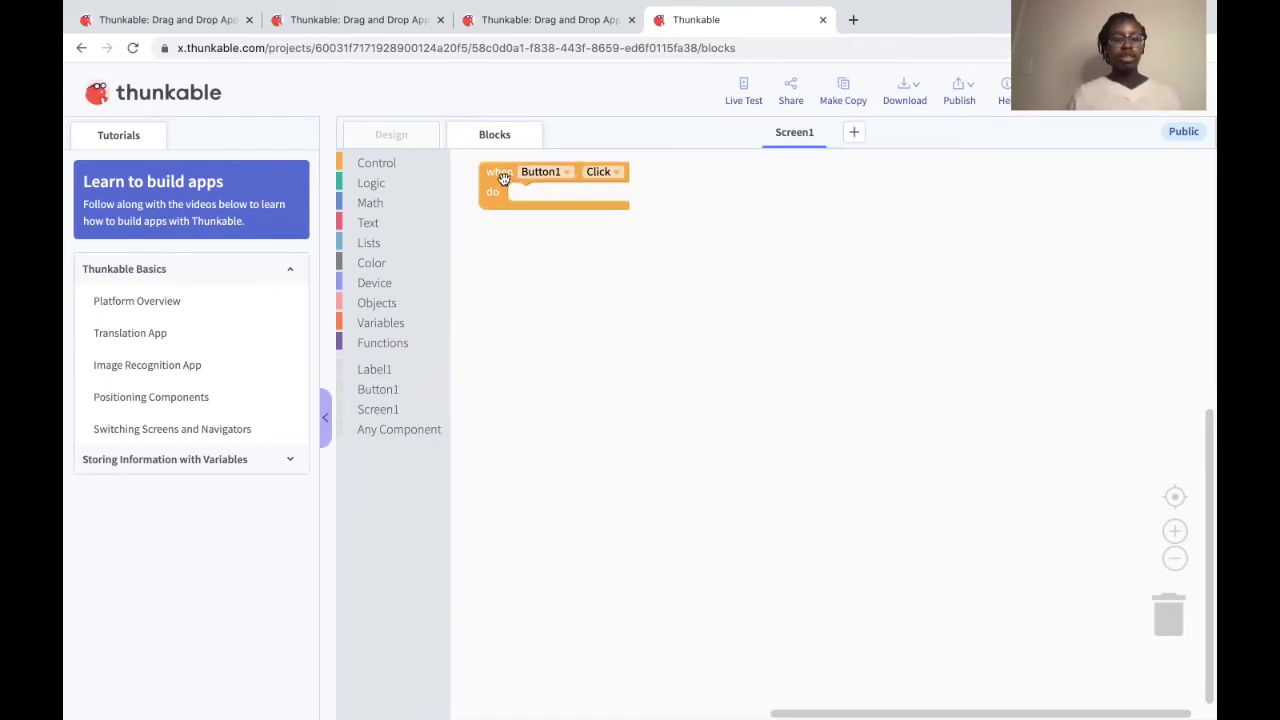
left_click(504, 177)
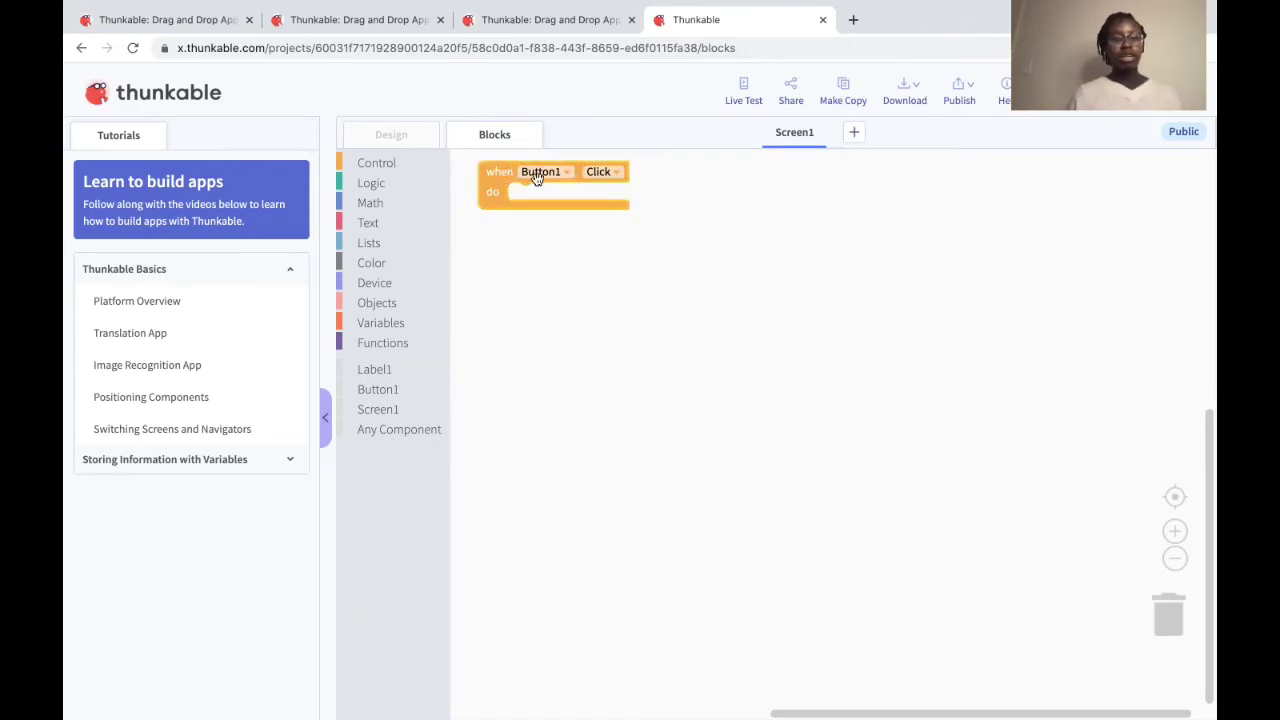
- Put a Control "navigate to Screen1" block inside the do slot of the Button1 Click event
left_click(386, 165)
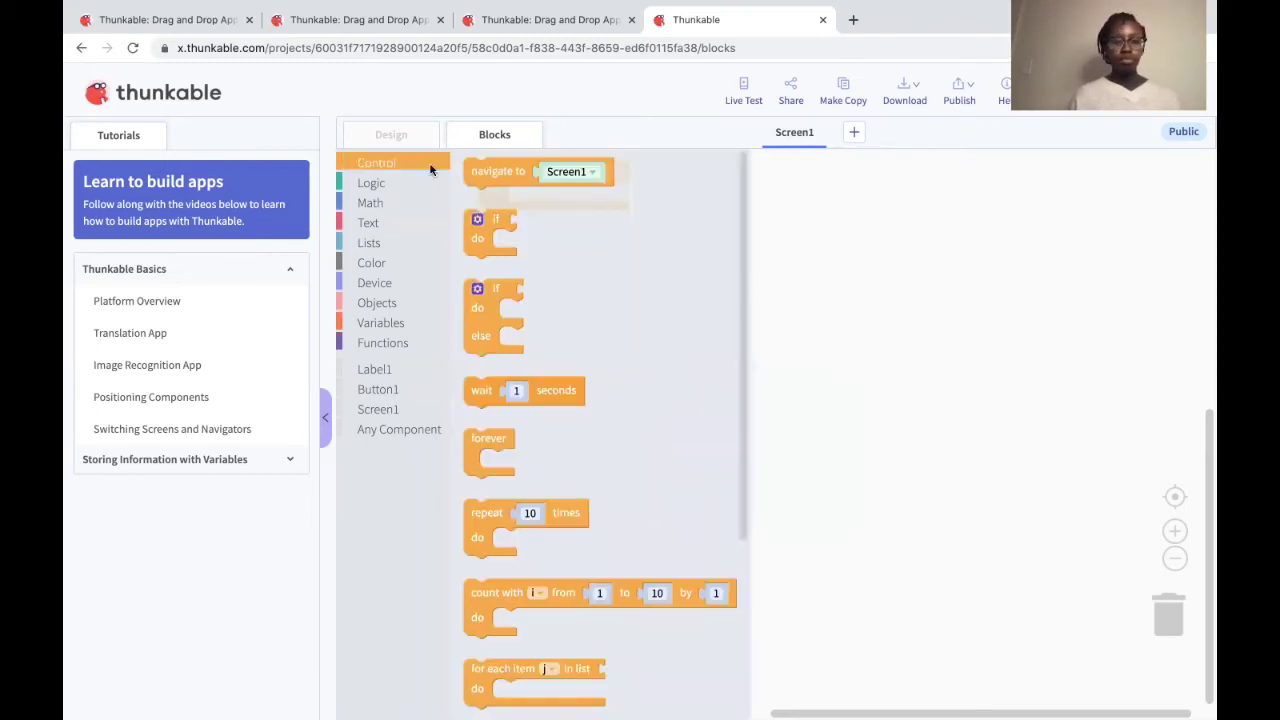
left_click(495, 170)
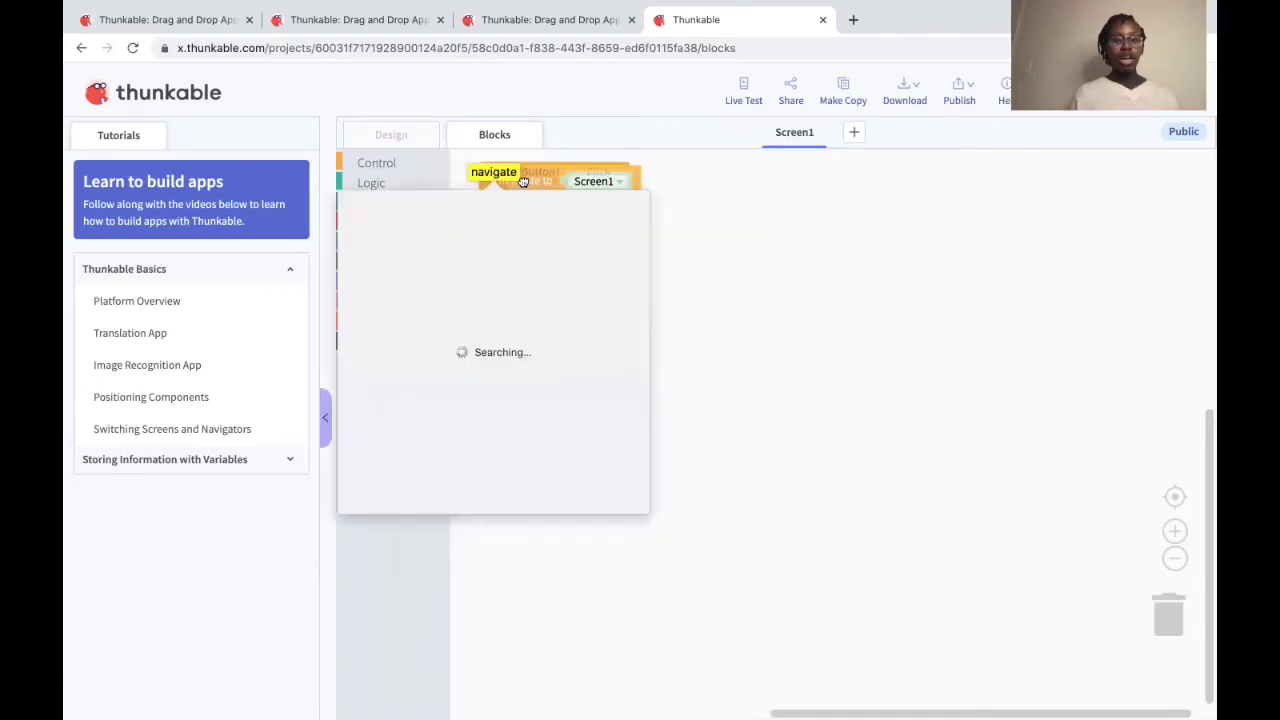
left_click_drag(495, 170, 551, 201)
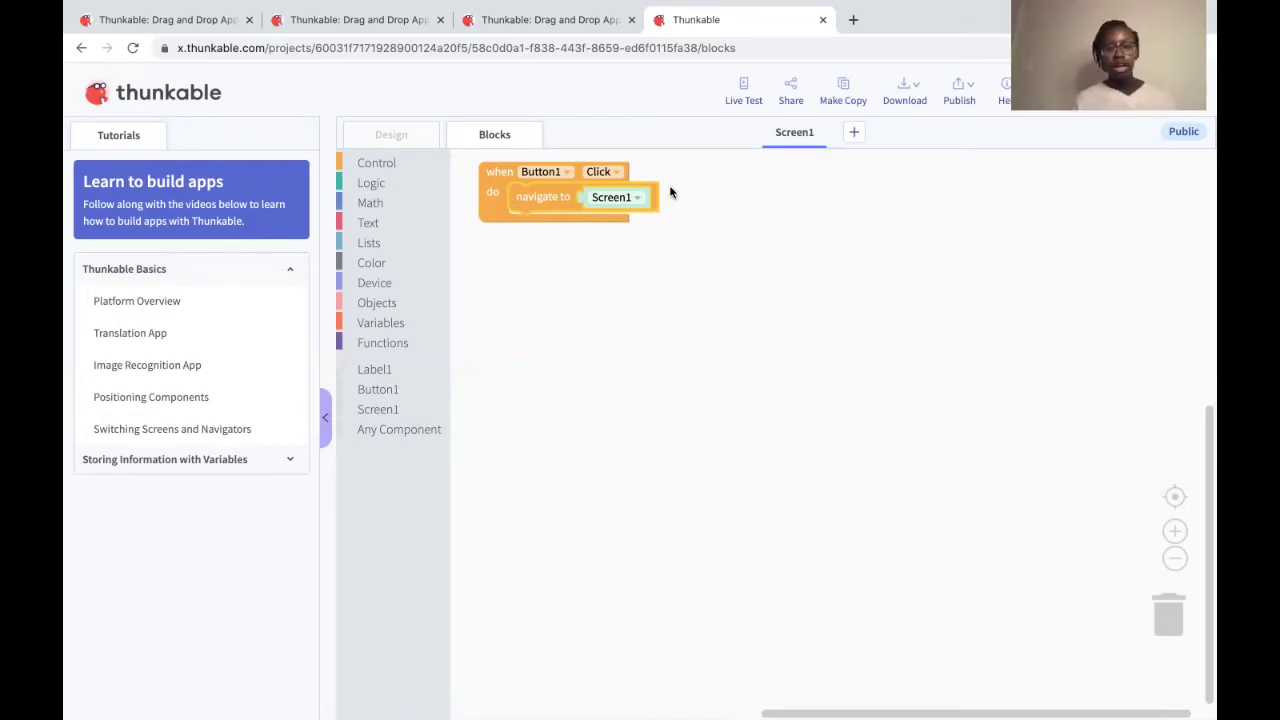
- Add a second screen to the app and set the navigate block in Screen1's Button1 Click event to Screen2
left_click(409, 138)
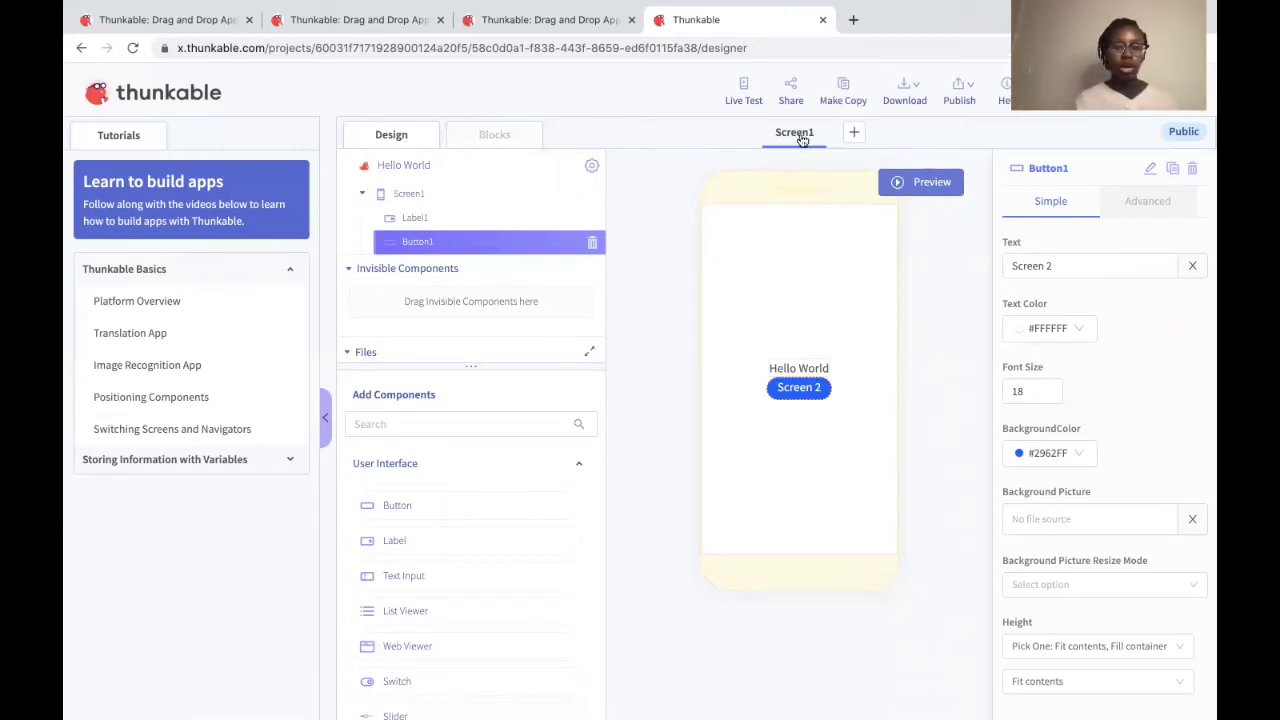
left_click(852, 135)
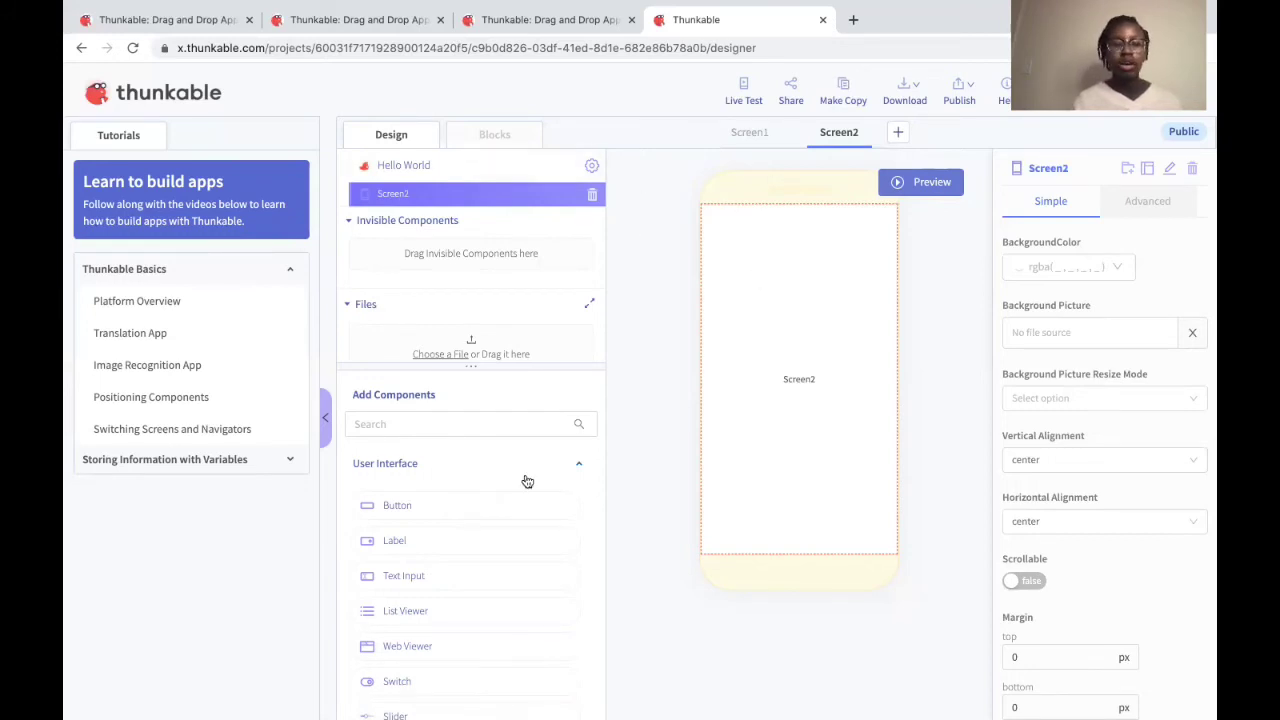
left_click(759, 141)
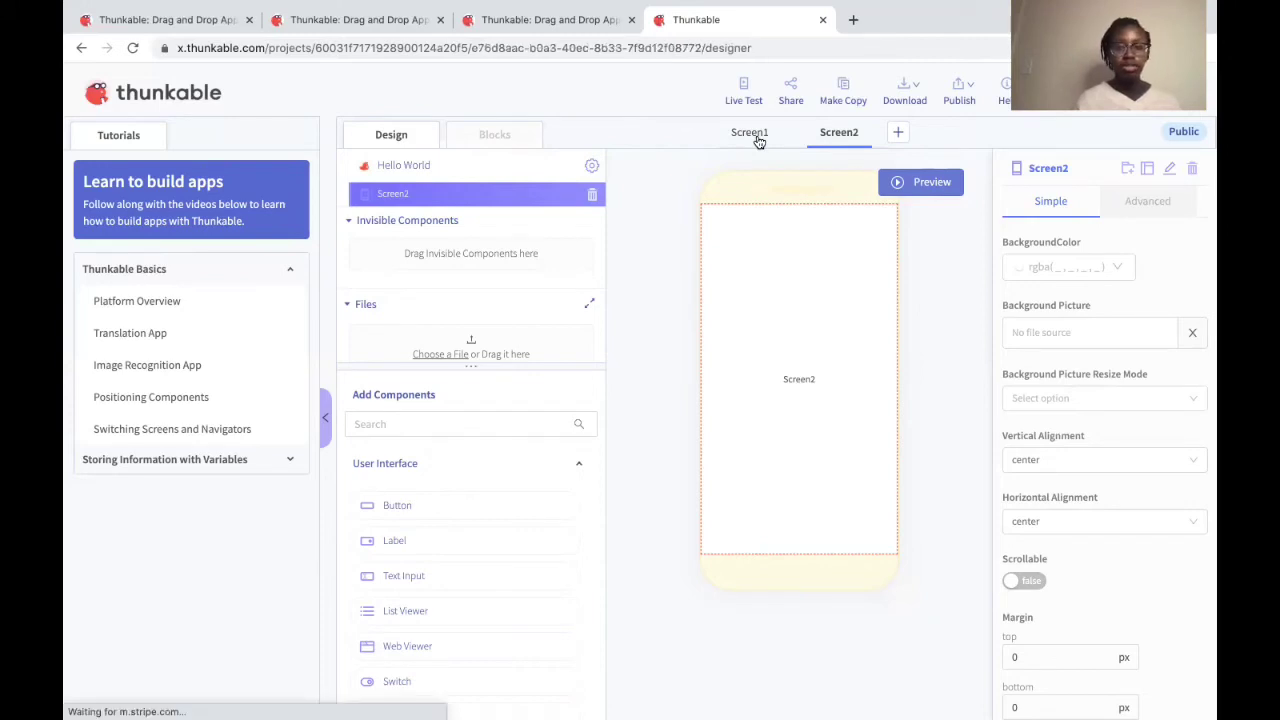
left_click(528, 131)
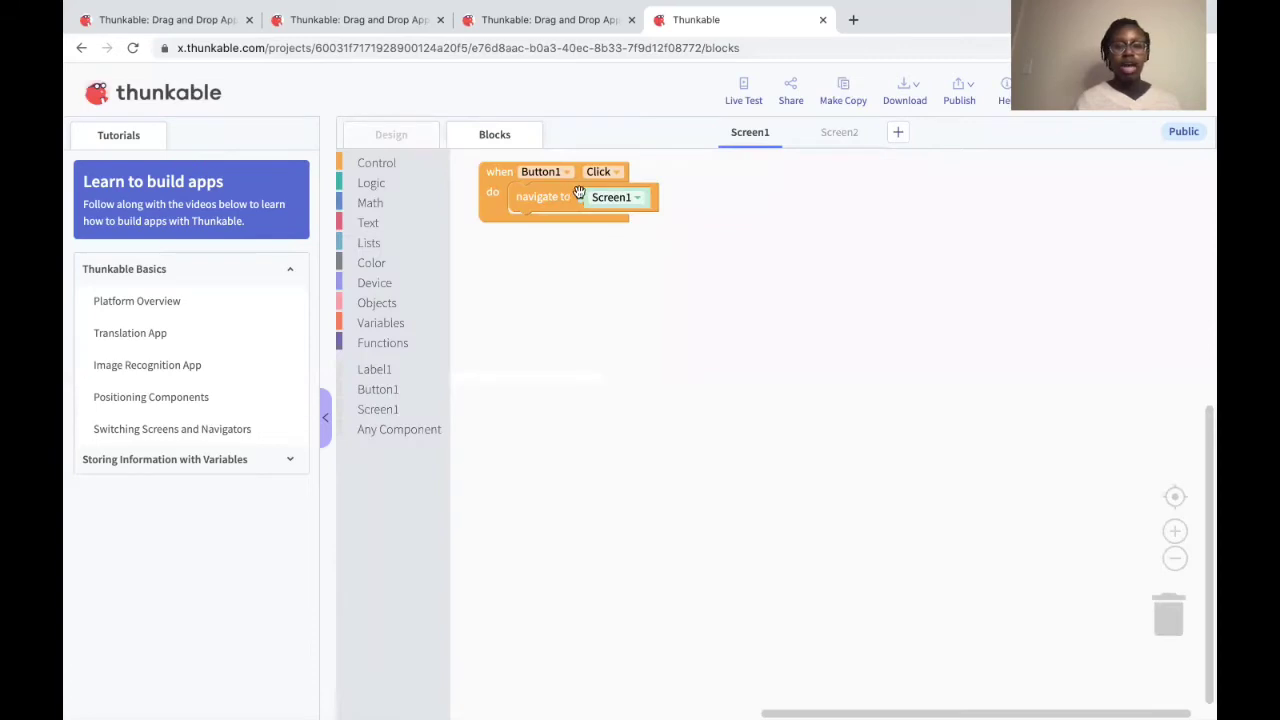
left_click(629, 199)
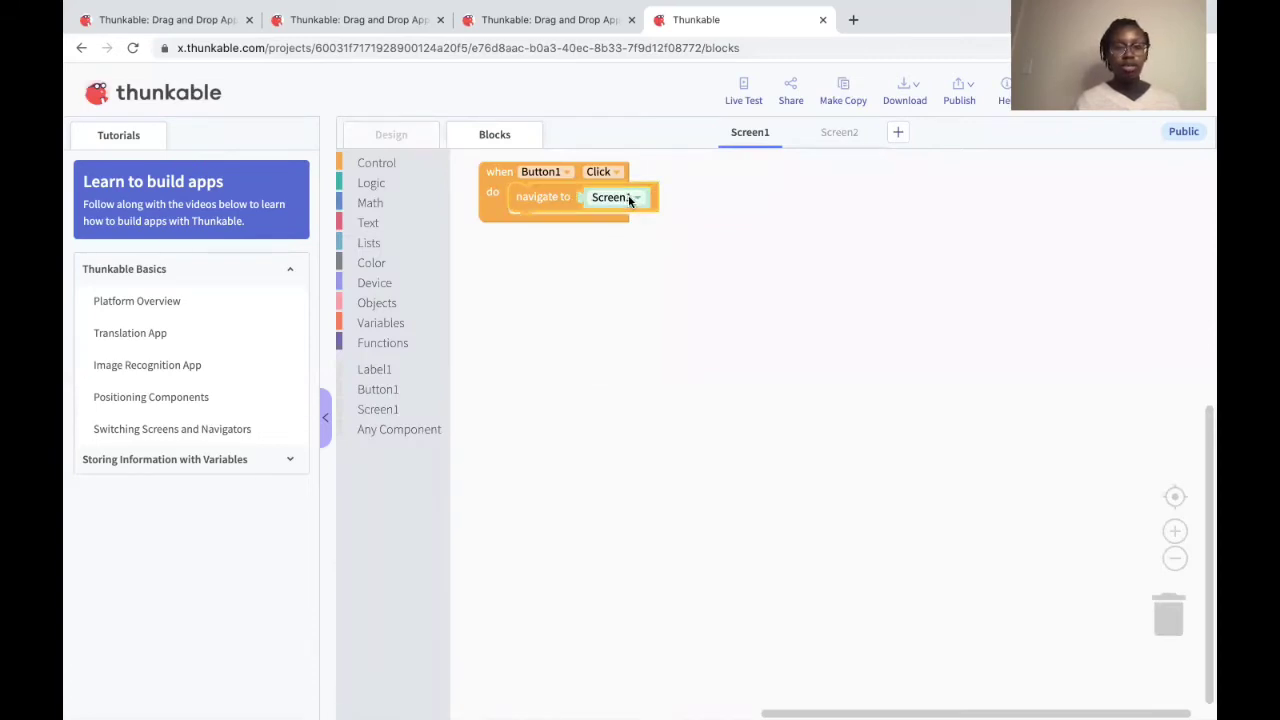
left_click(621, 232)
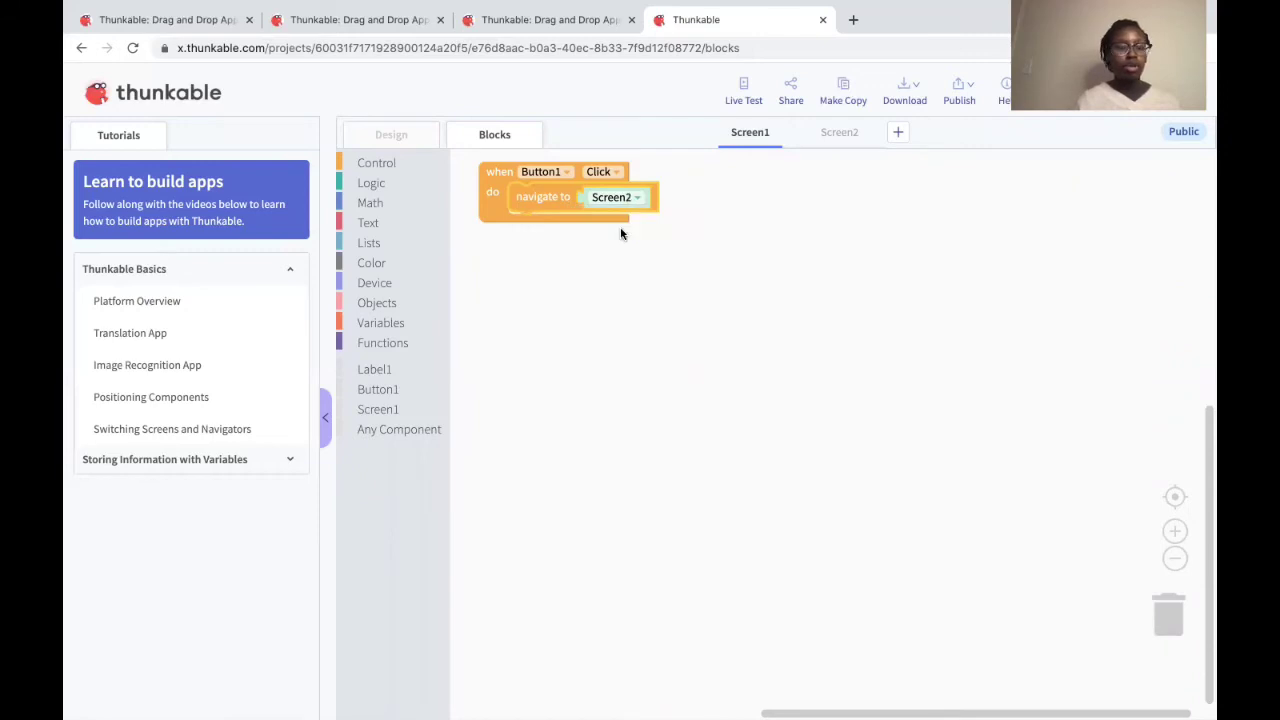
- Test the Screen 2 button's navigation in a live preview and close the preview
left_click(743, 90)
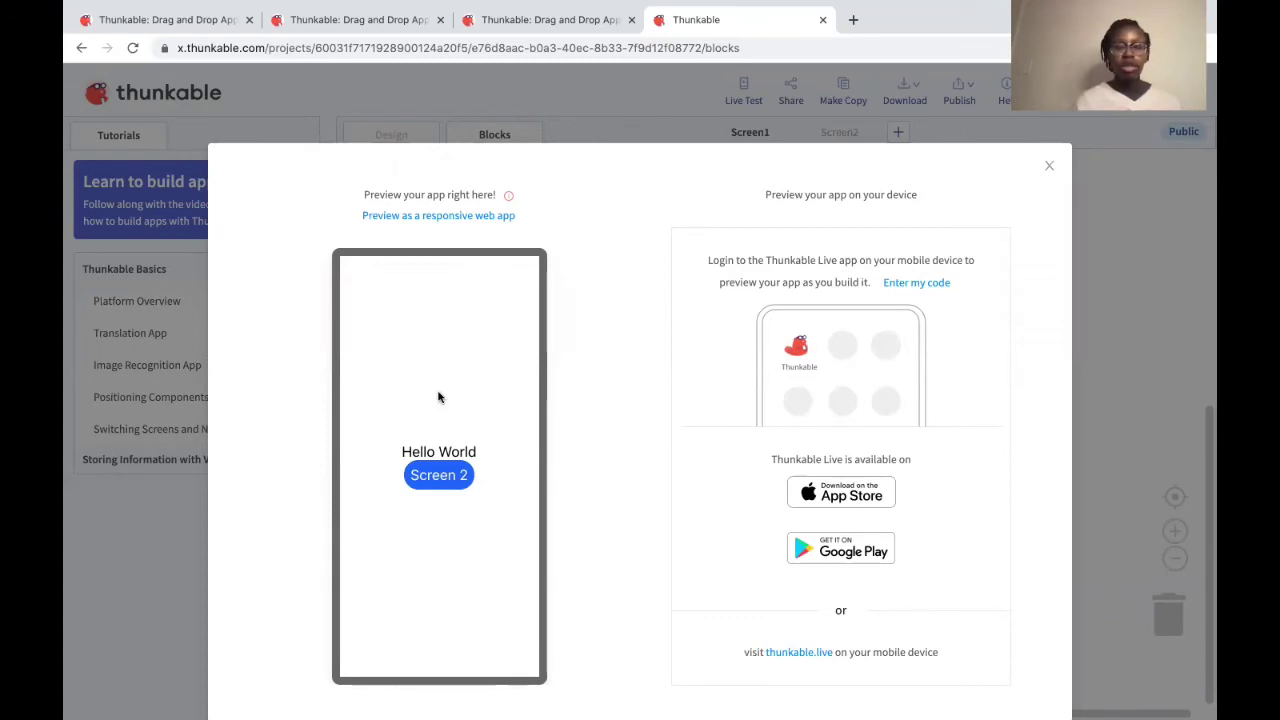
left_click(434, 477)
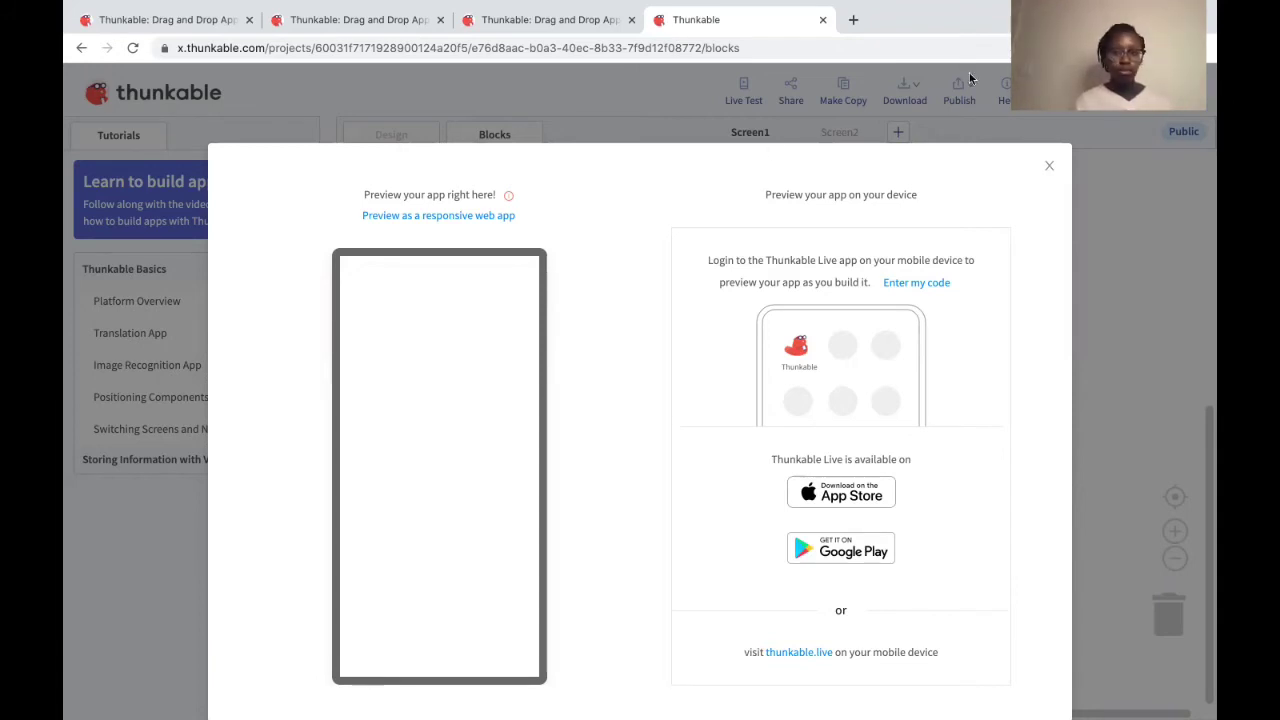
left_click(1053, 167)
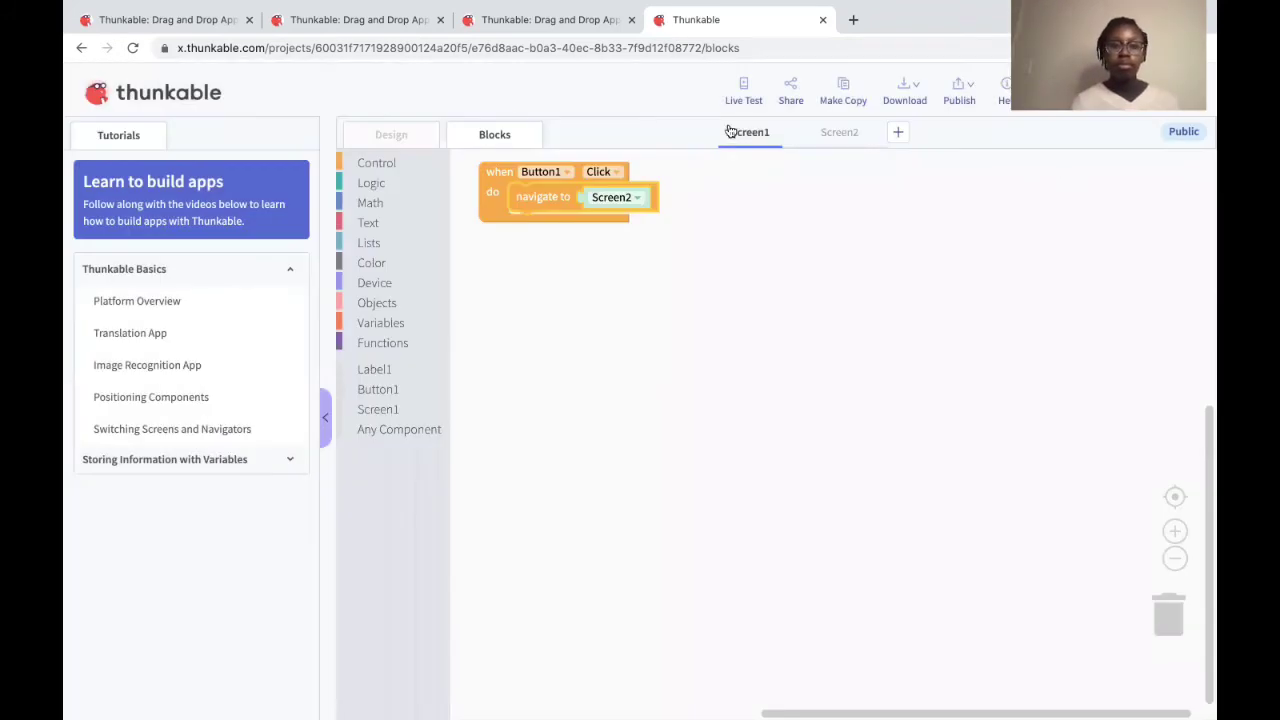
- Find the Row layout component in the design view and place it on Screen2
left_click(408, 135)
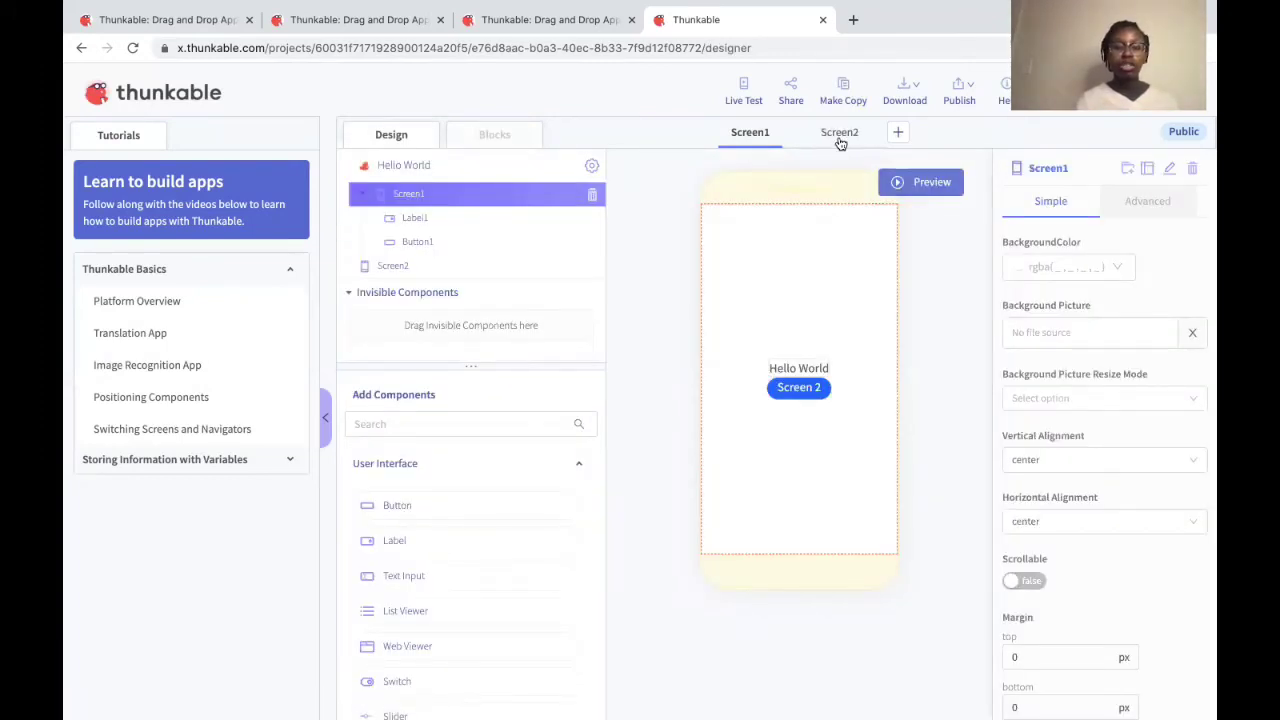
left_click(840, 143)
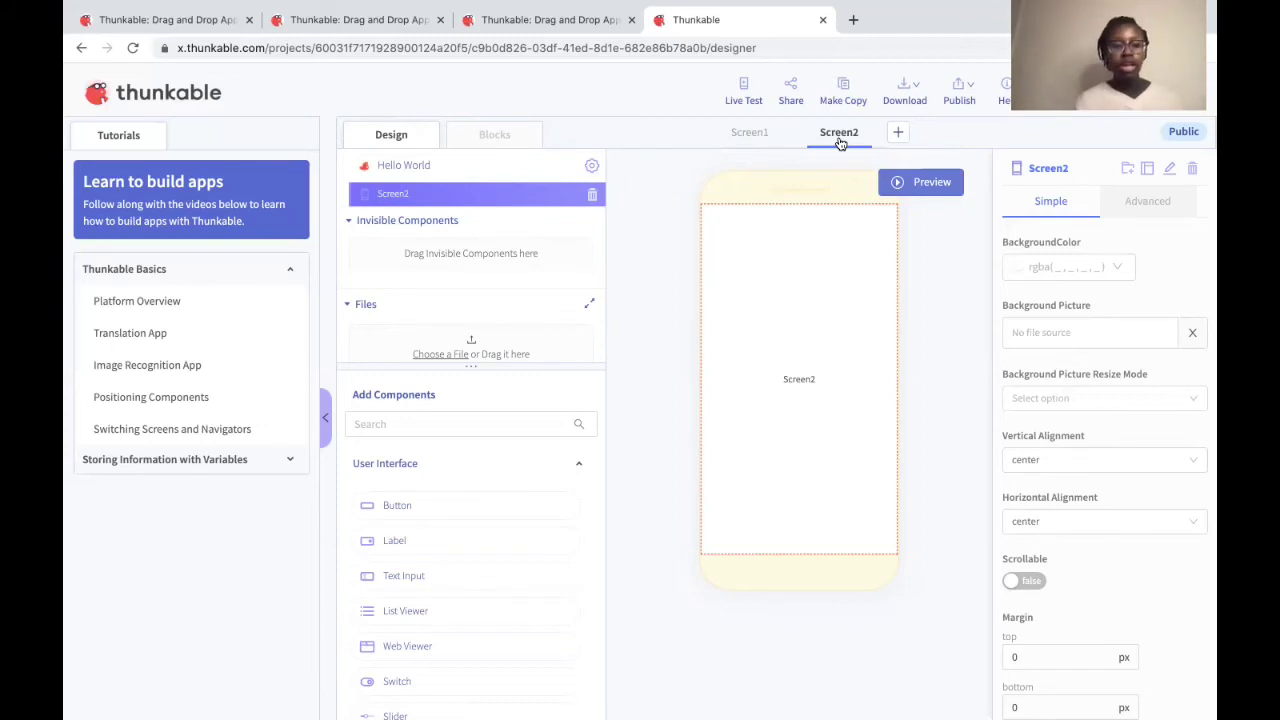
left_click(381, 424)
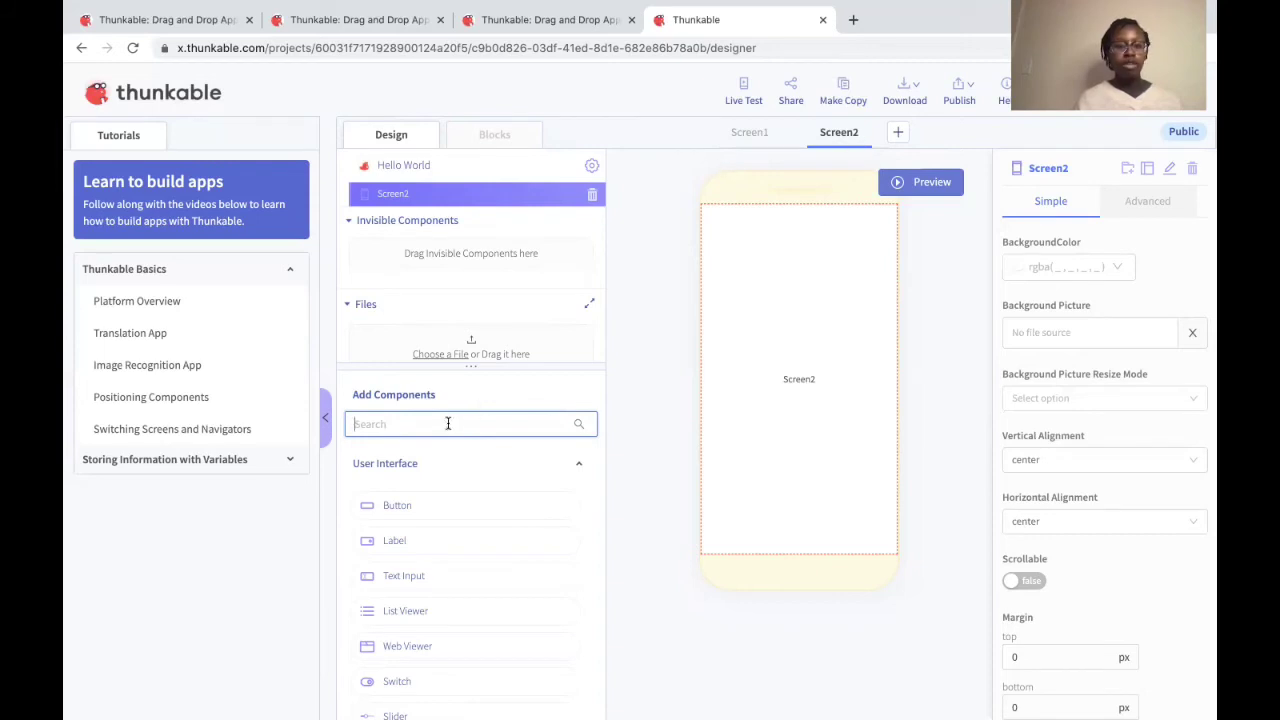
type("row")
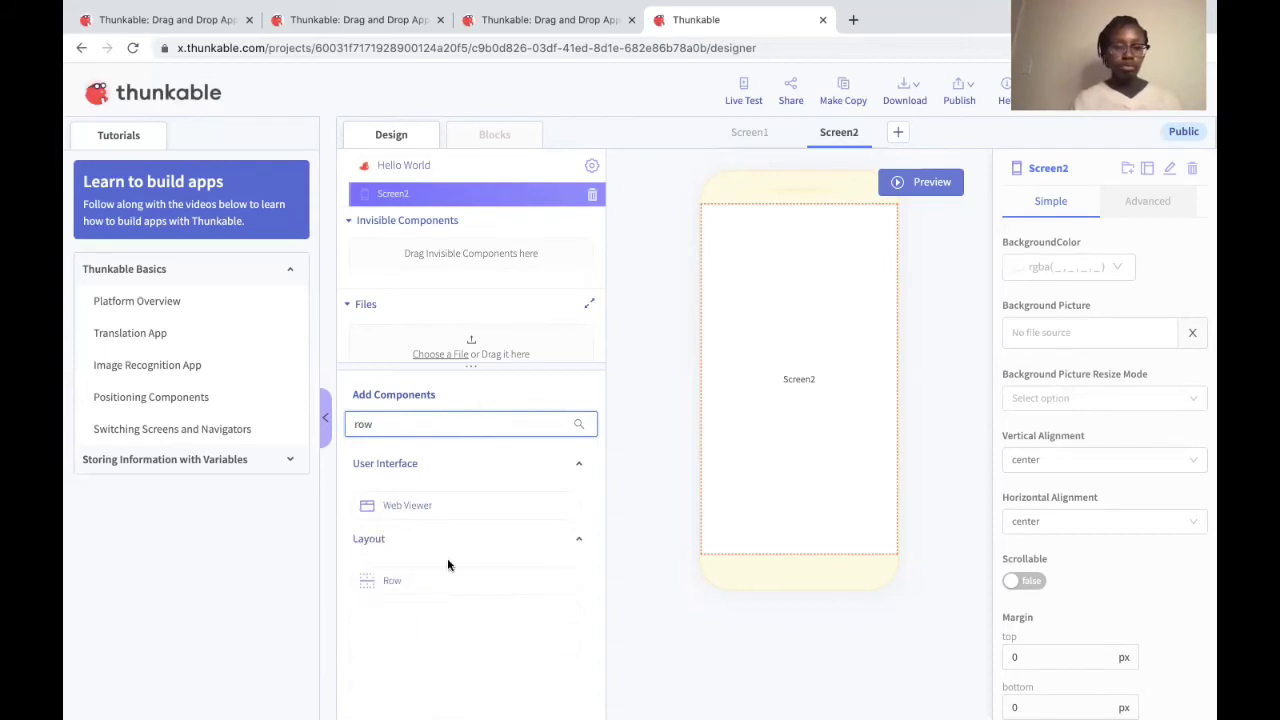
left_click_drag(416, 581, 757, 371)
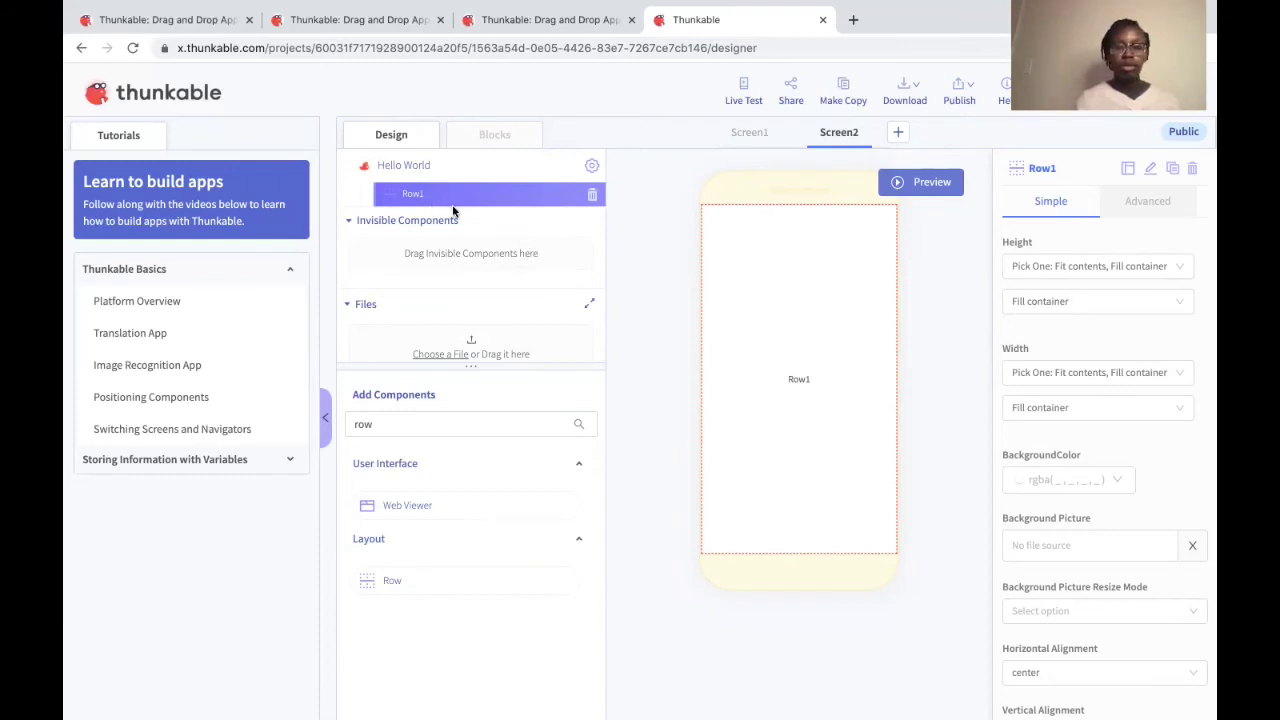
- Set the row's height to an absolute size of 10
left_click(1047, 268)
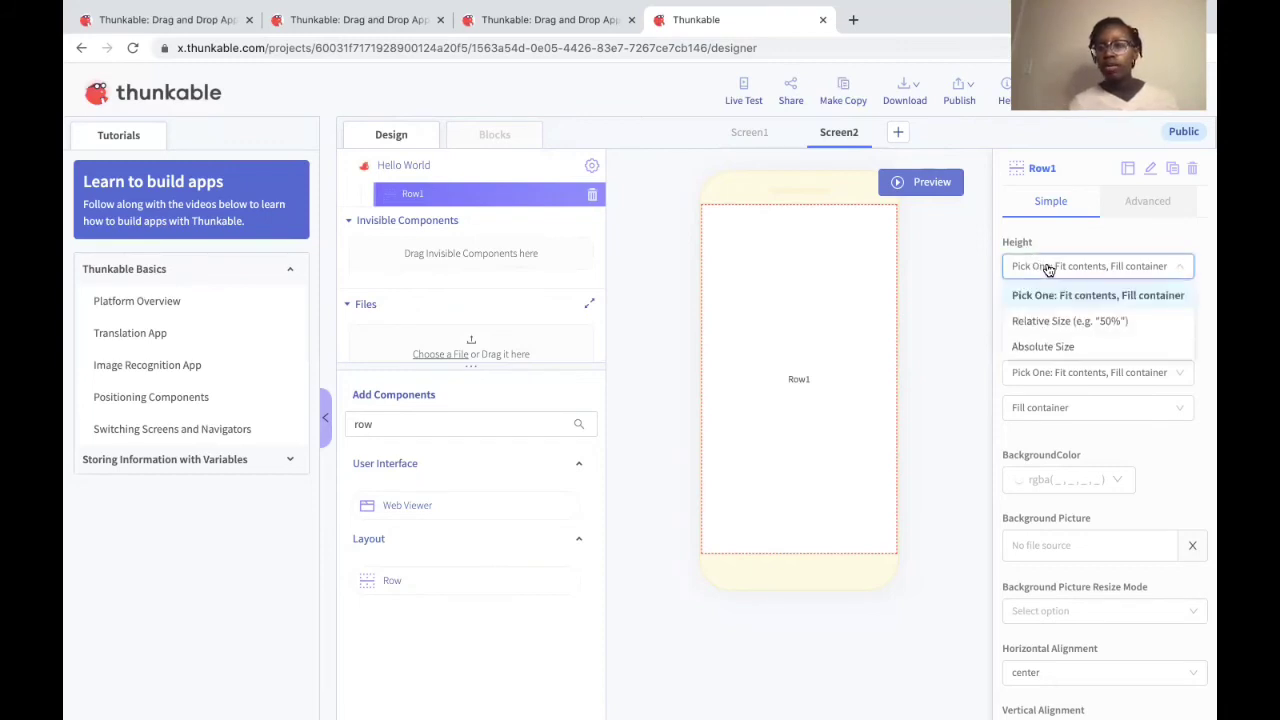
left_click(1047, 348)
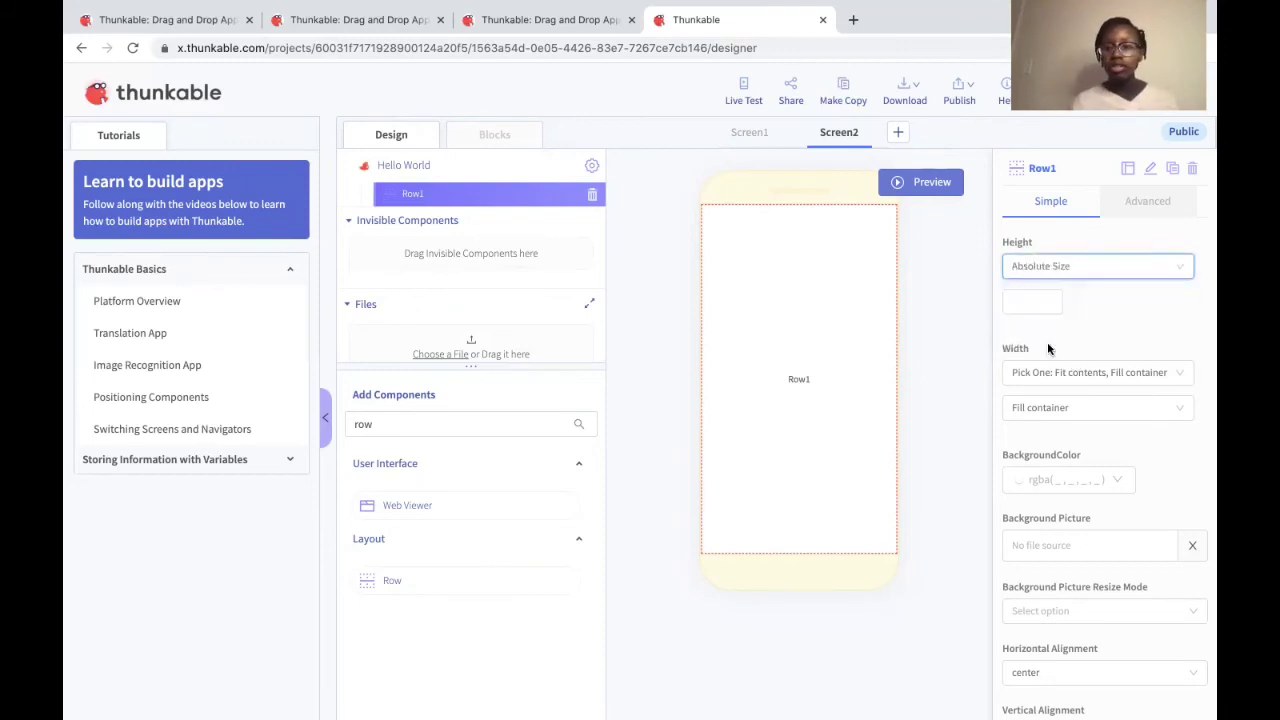
left_click(1042, 268)
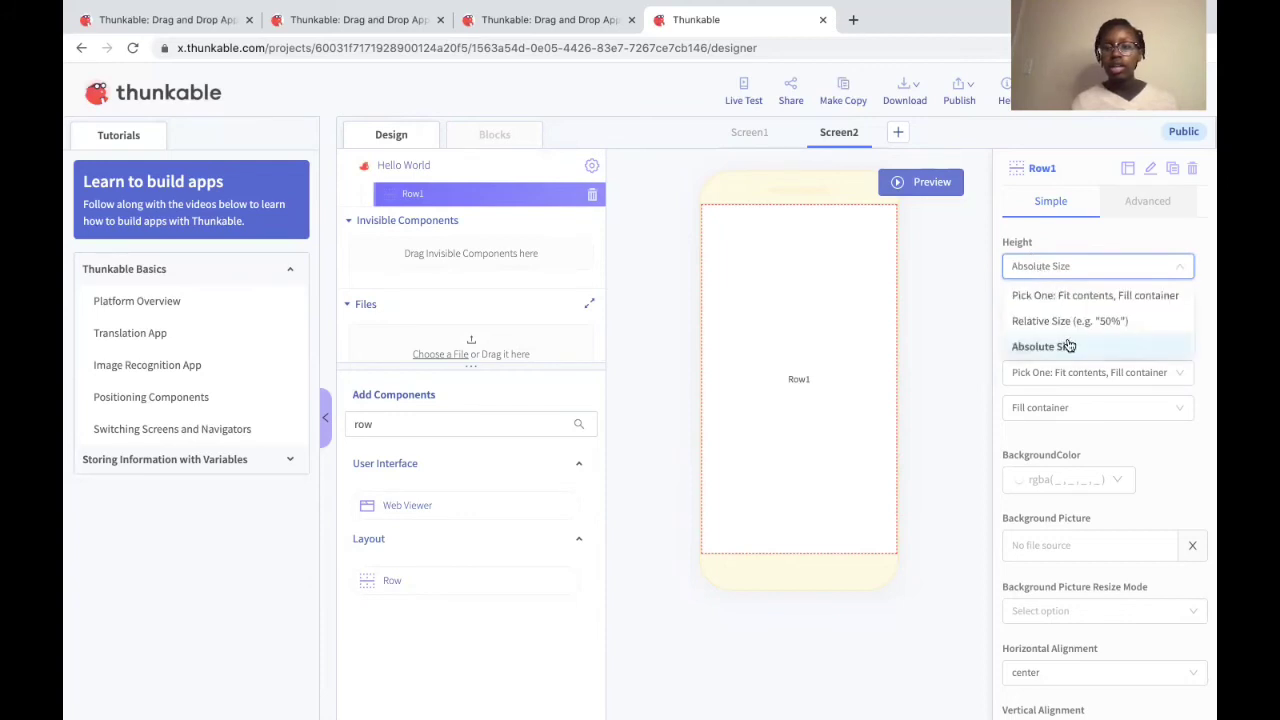
left_click(1064, 346)
left_click(1027, 300)
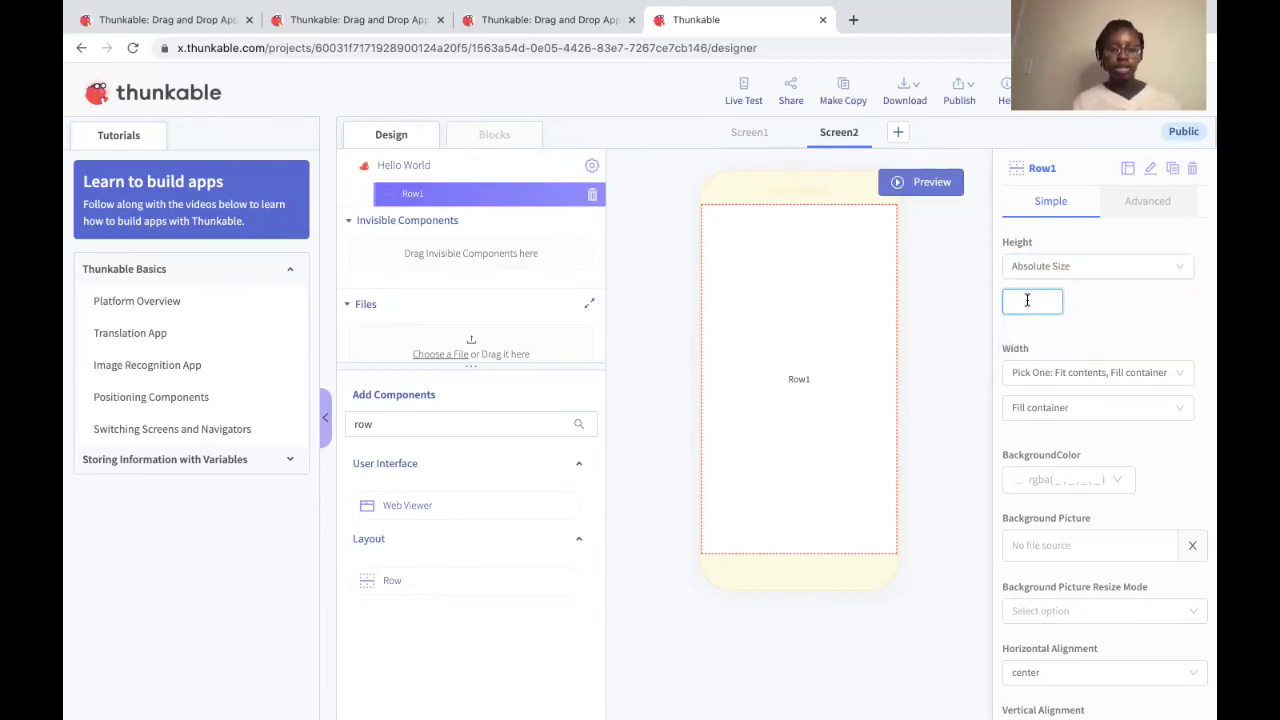
type("10")
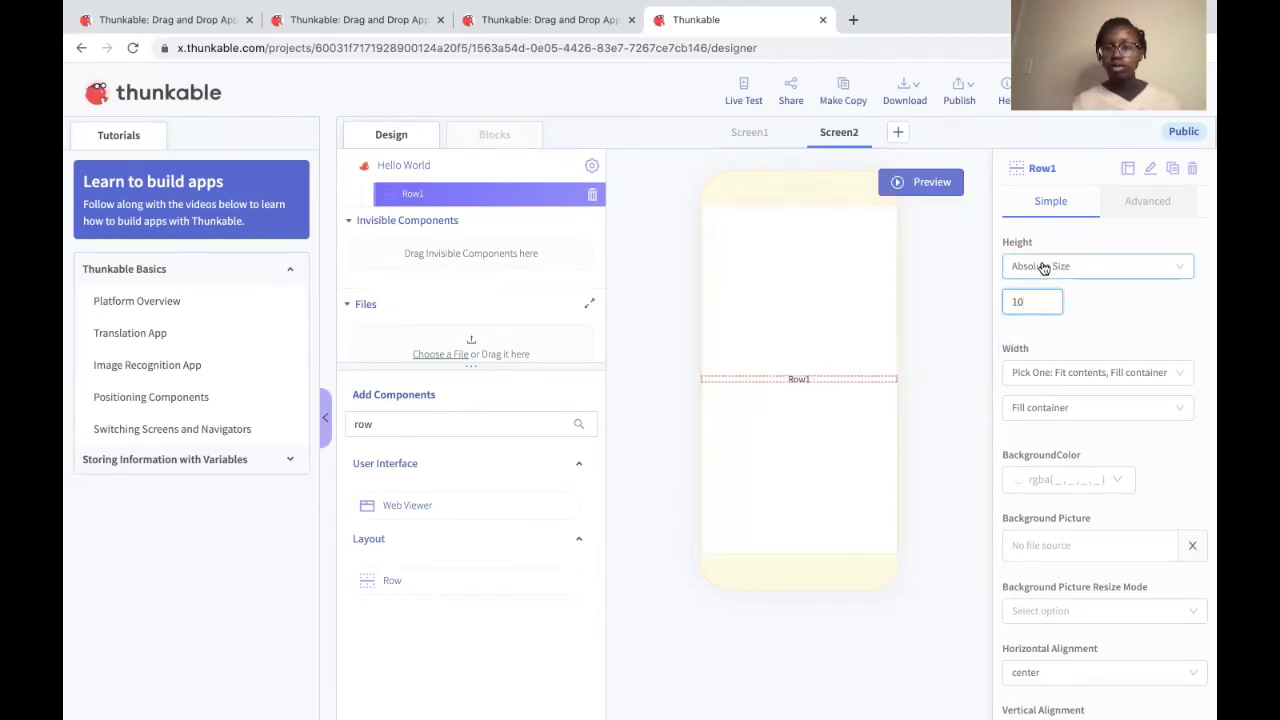
- Change the row's height to a relative size of 10%
left_click(1046, 268)
left_click(1057, 320)
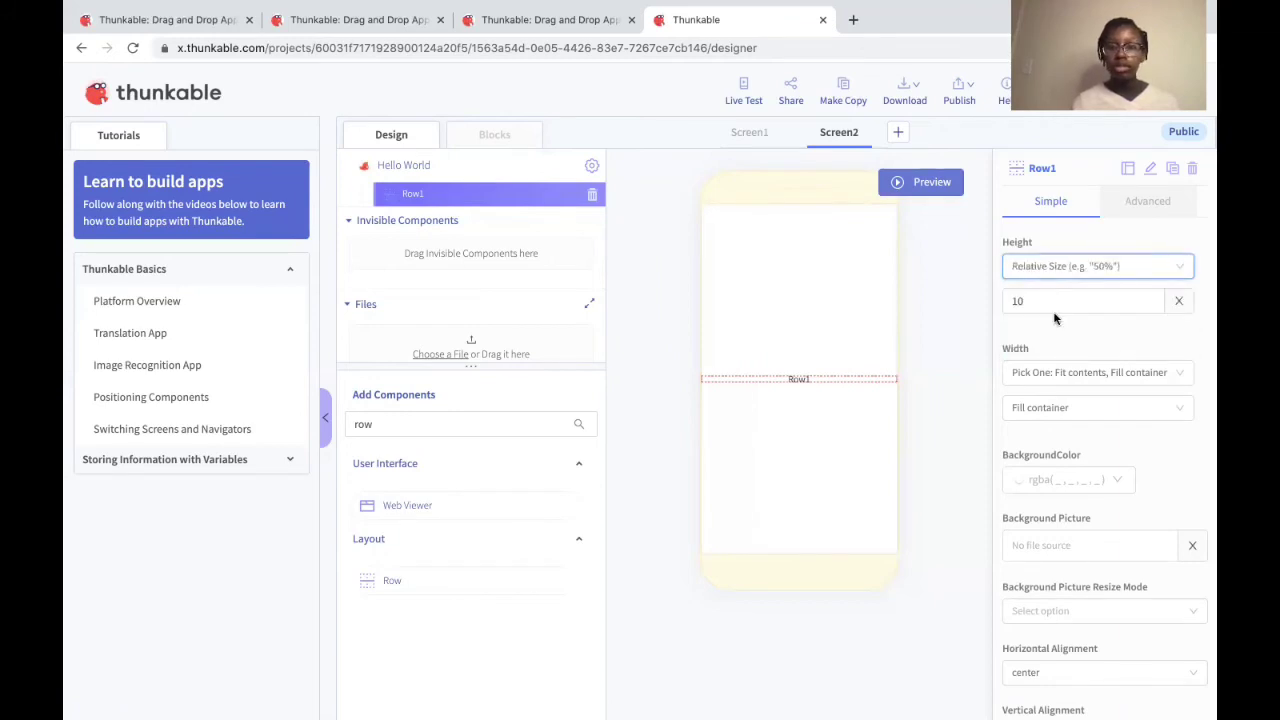
left_click(1030, 302)
key("BackSpace")
key("BackSpace")
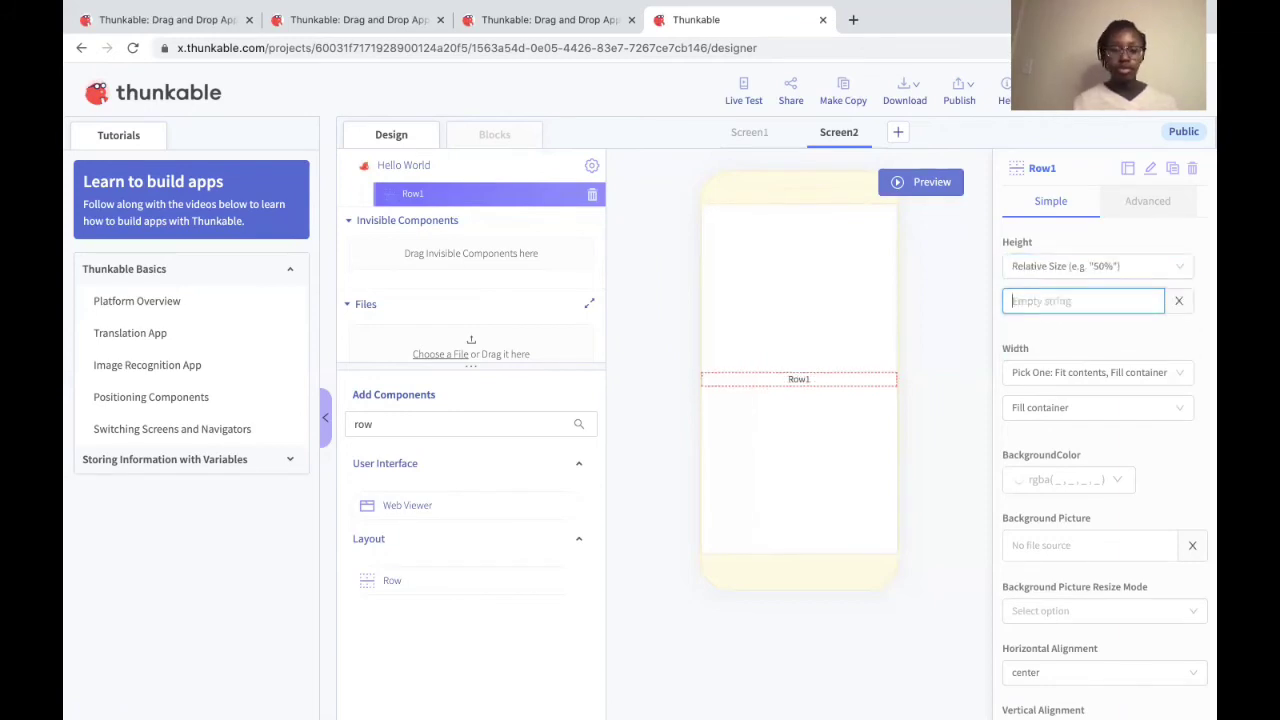
type("10%")
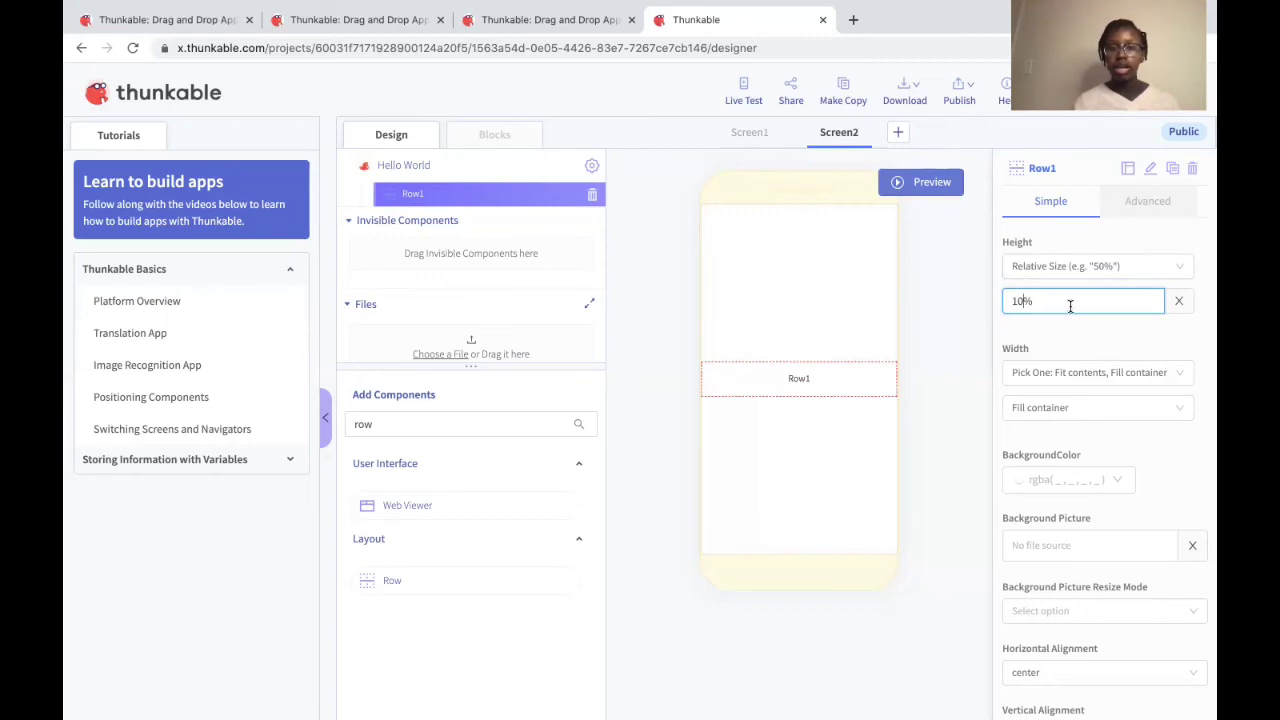
- Find the Button component and place one inside the row on Screen2
left_click(391, 425)
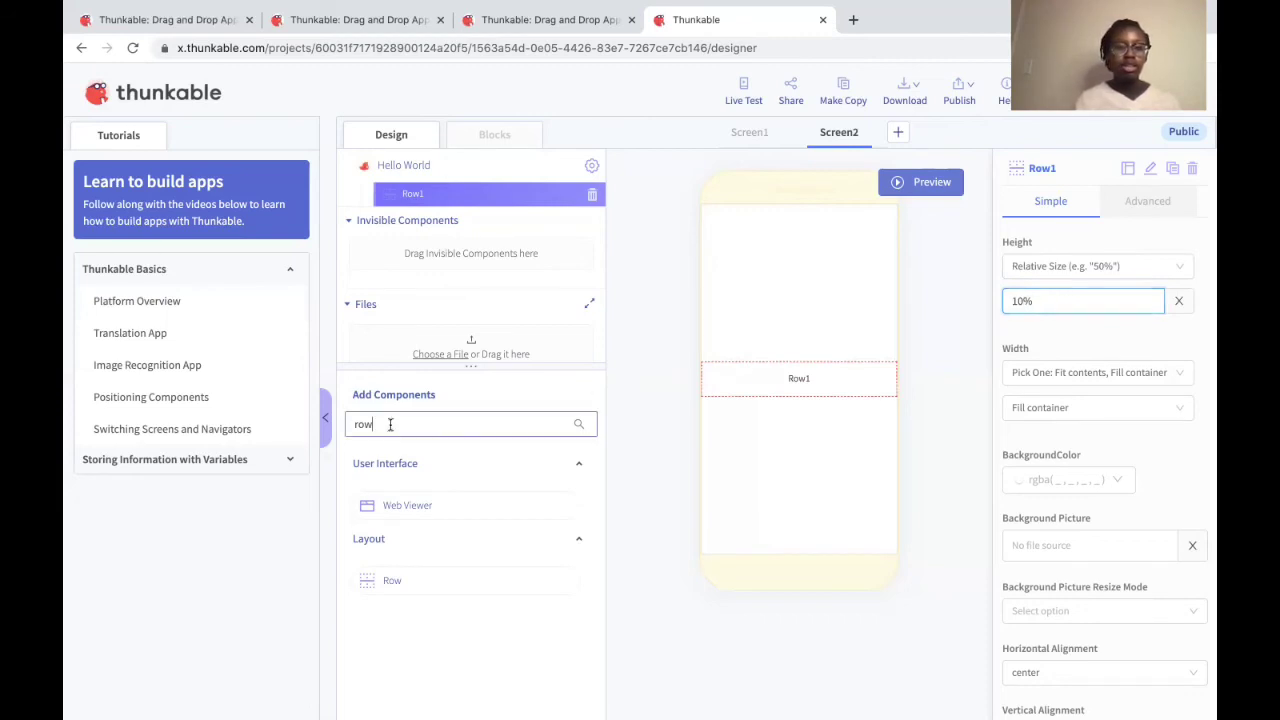
key("BackSpace")
key("BackSpace")
key("BackSpace")
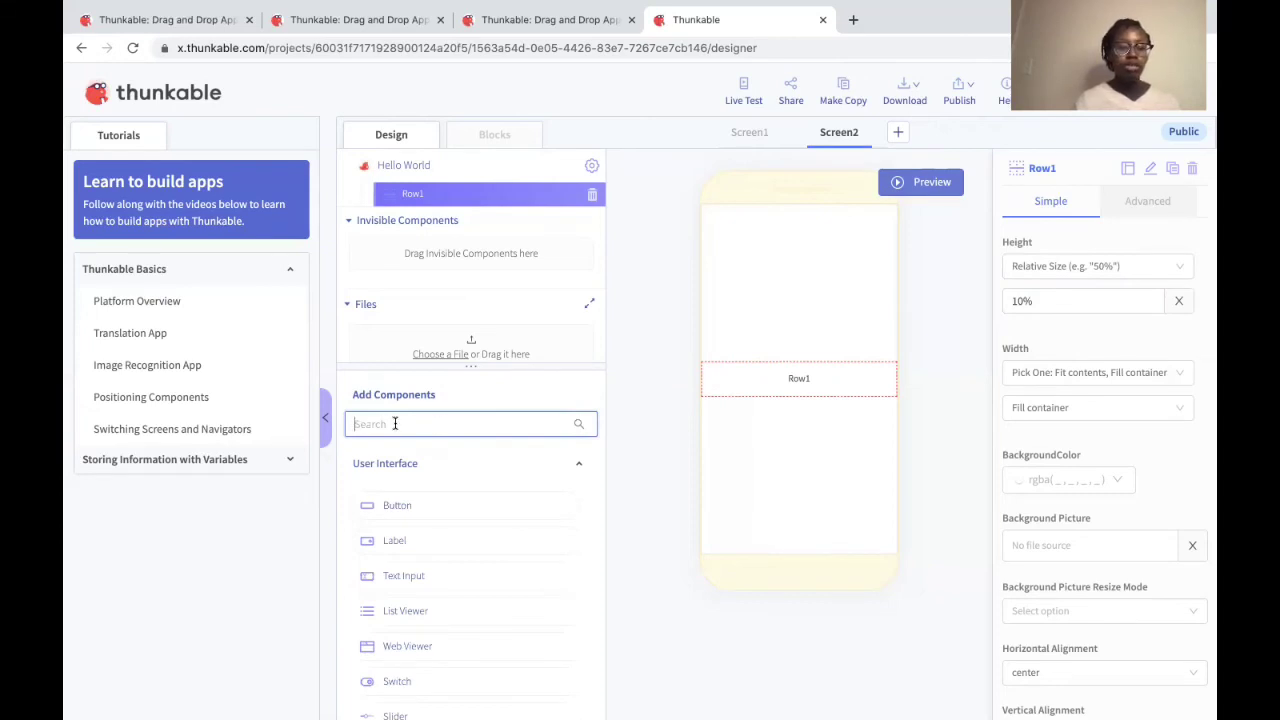
type("button")
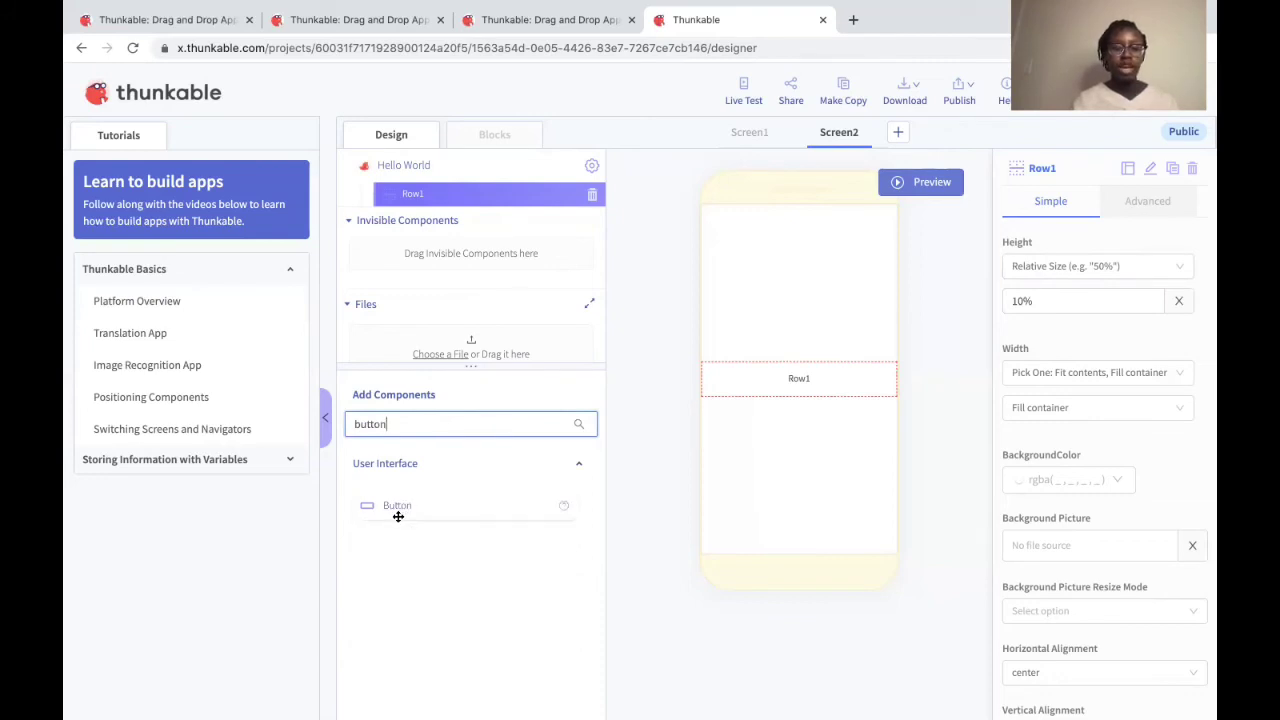
left_click_drag(400, 512, 762, 390)
mouse_move(762, 390)
left_mouse_down()
mouse_move(863, 425)
mouse_move(770, 414)
mouse_move(764, 386)
left_mouse_up()
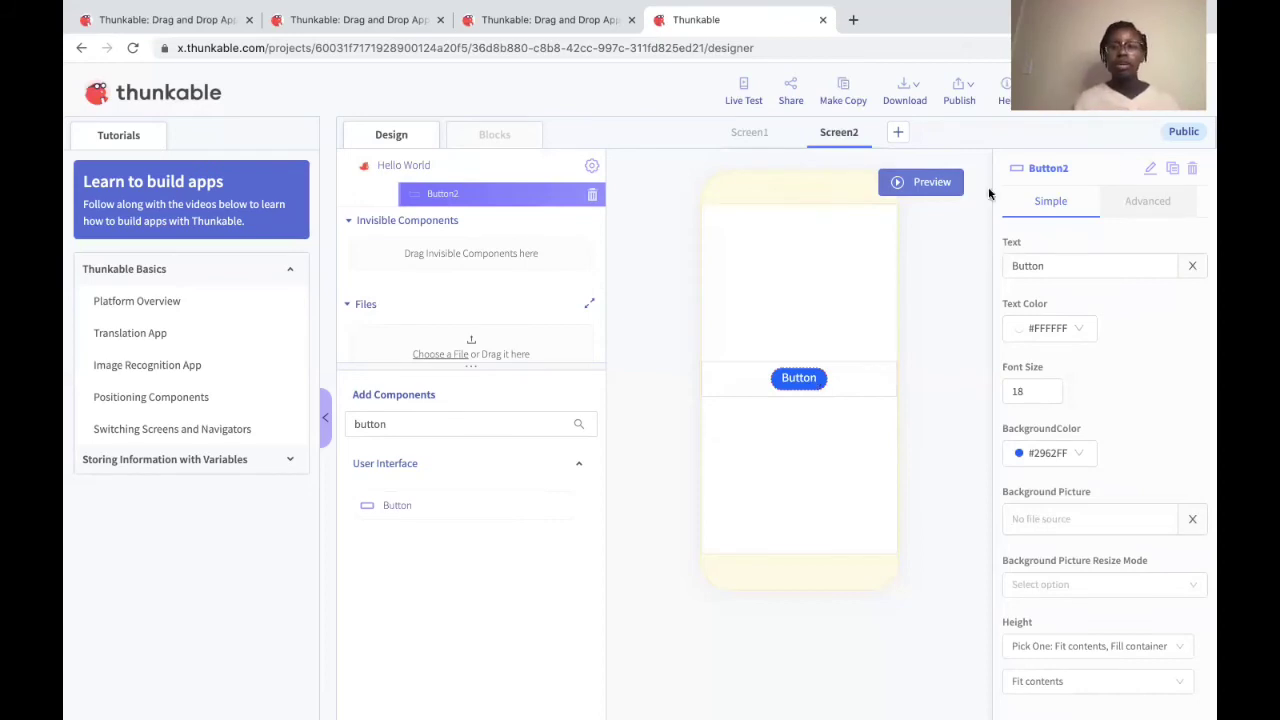
- Clear the text of the button in the row so its label is empty
left_click(1049, 265)
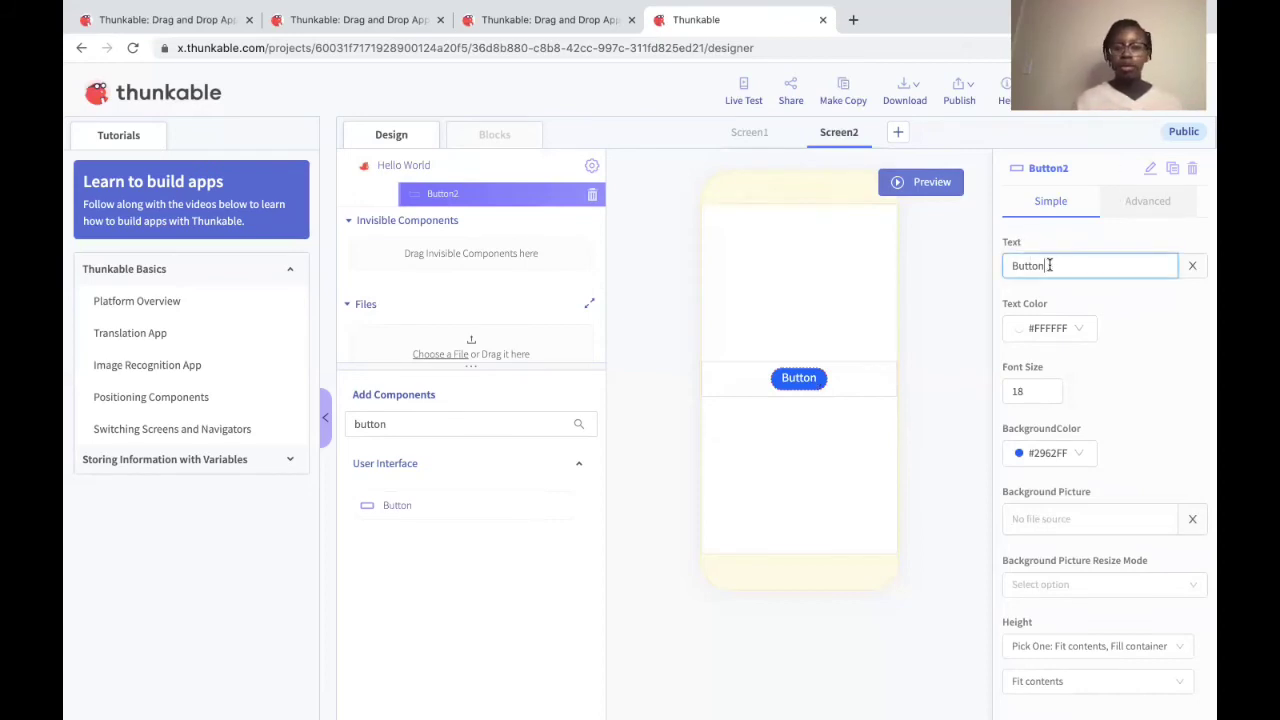
key("BackSpace")
key("BackSpace")
key("BackSpace")
key("BackSpace")
key("BackSpace")
key("BackSpace")
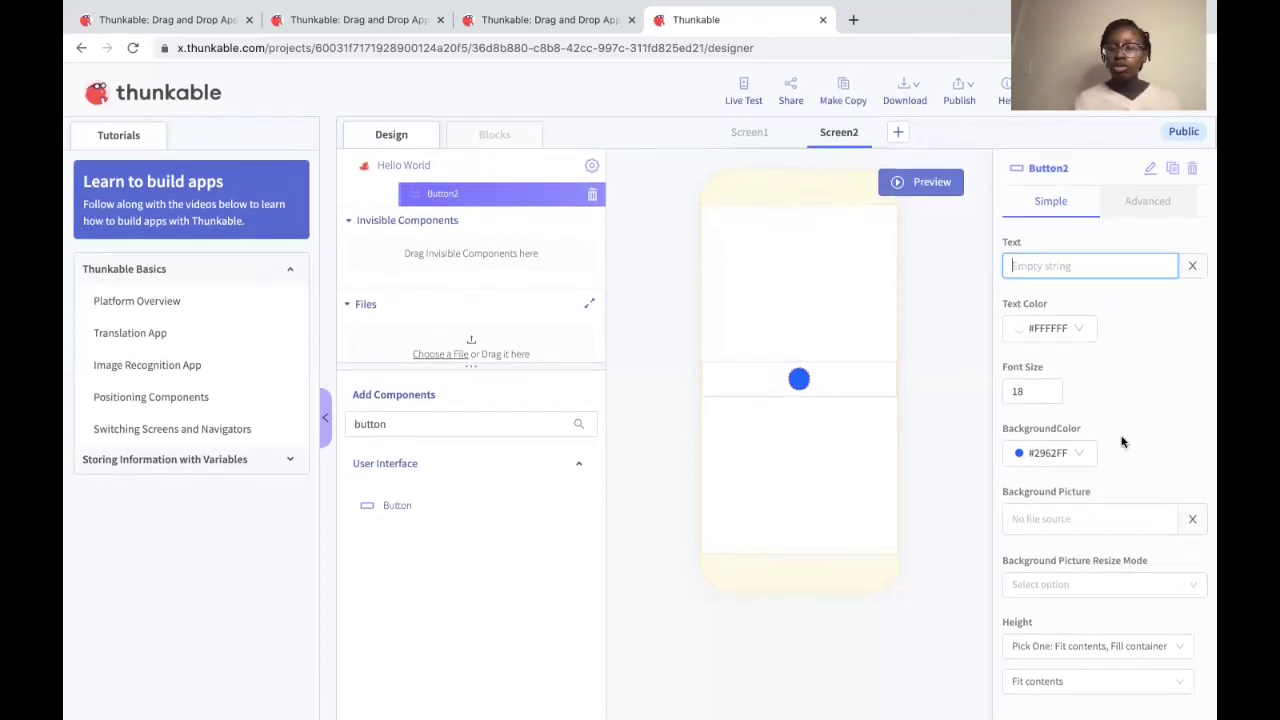
- Clear the border radius of the row's button to give it square corners
scroll(1120, 440, "down", 3)
scroll(1120, 436, "down", 7)
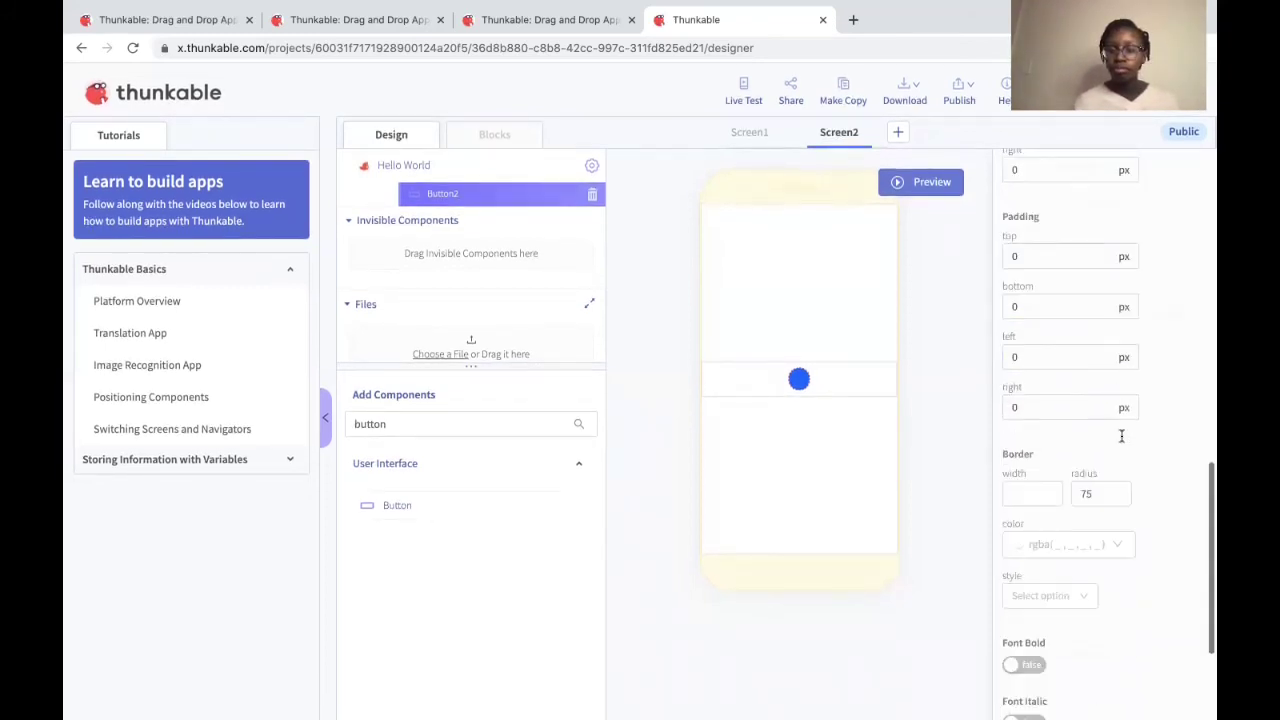
left_click(1110, 429)
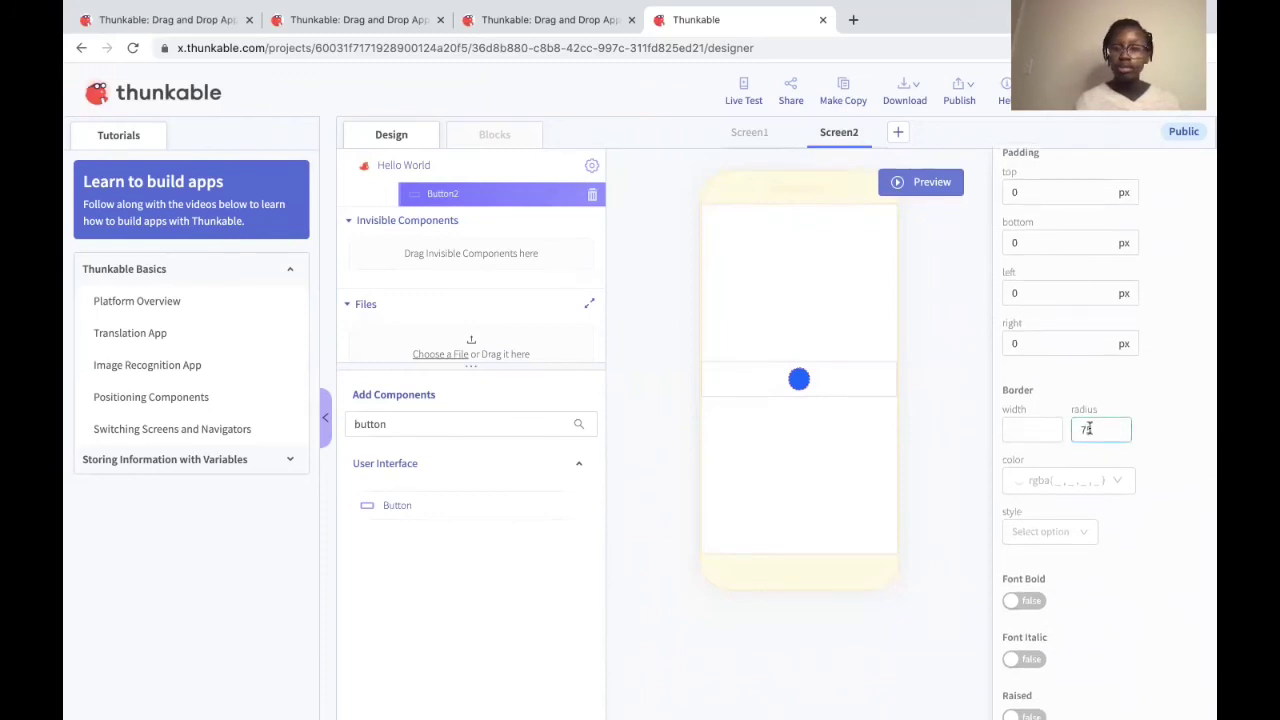
left_click(1137, 423)
scroll(1137, 423, "up", 10)
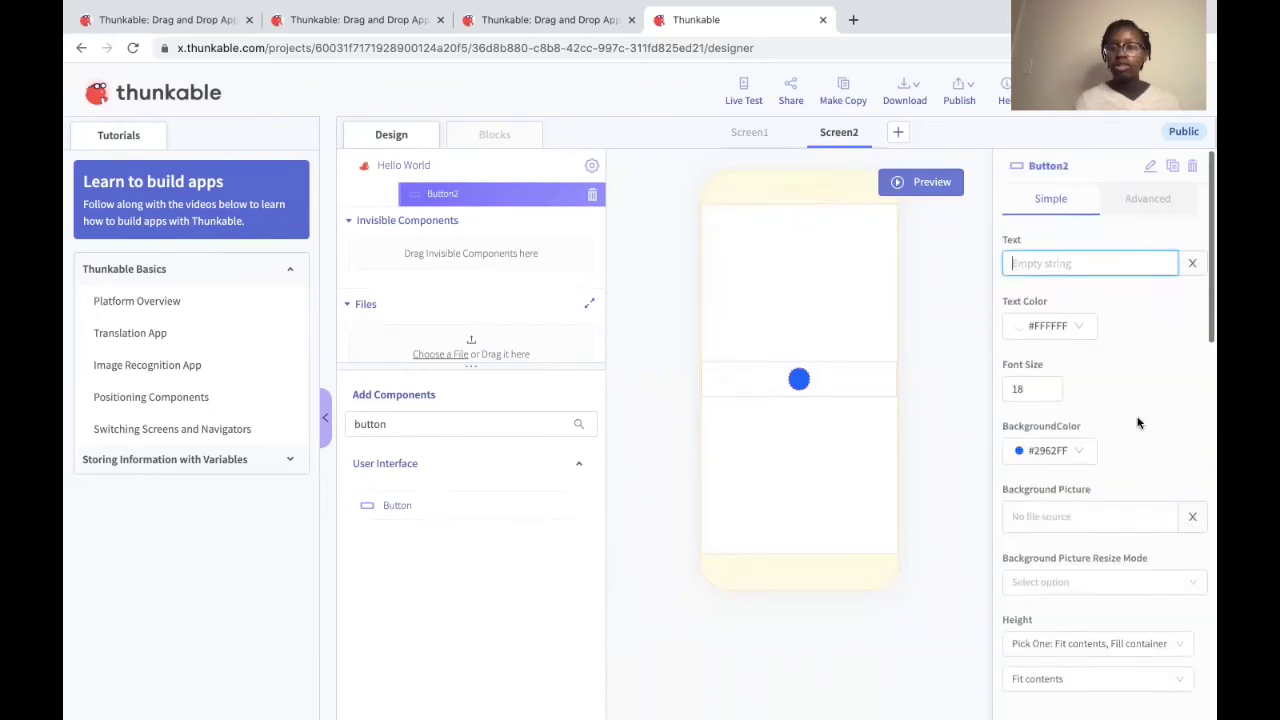
scroll(1137, 423, "down", 1)
scroll(1139, 424, "down", 5)
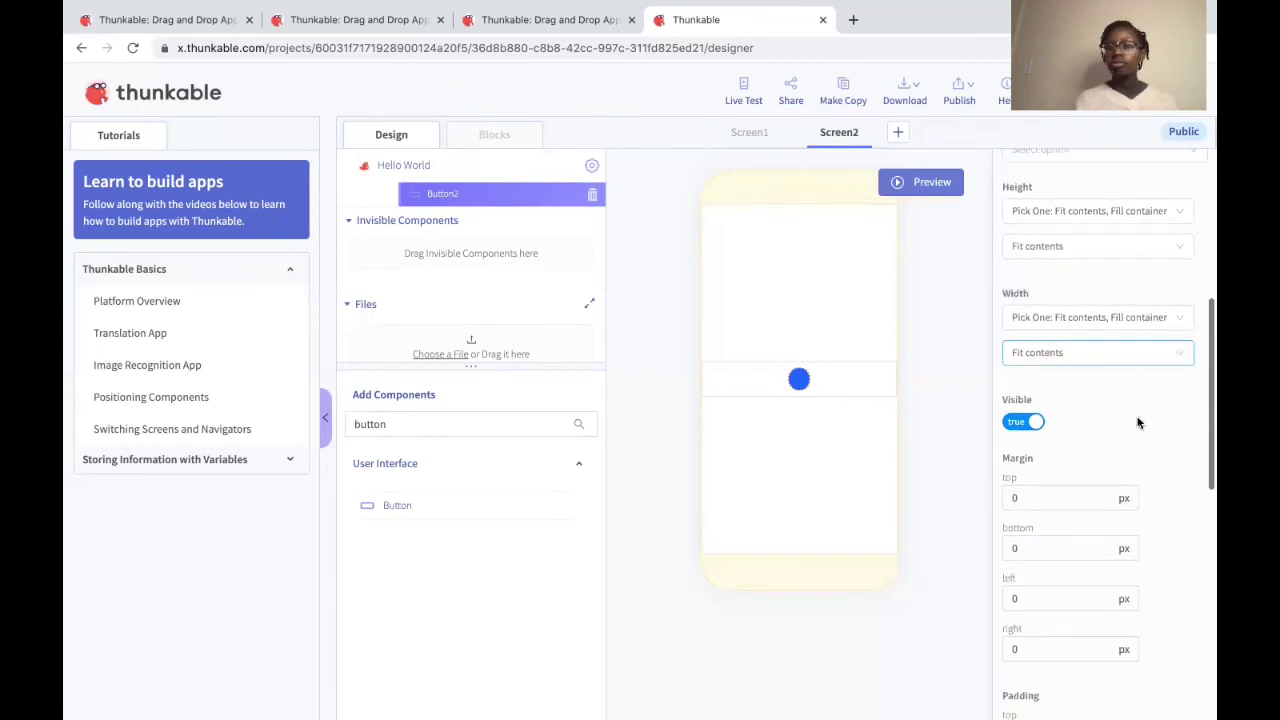
scroll(1137, 420, "down", 3)
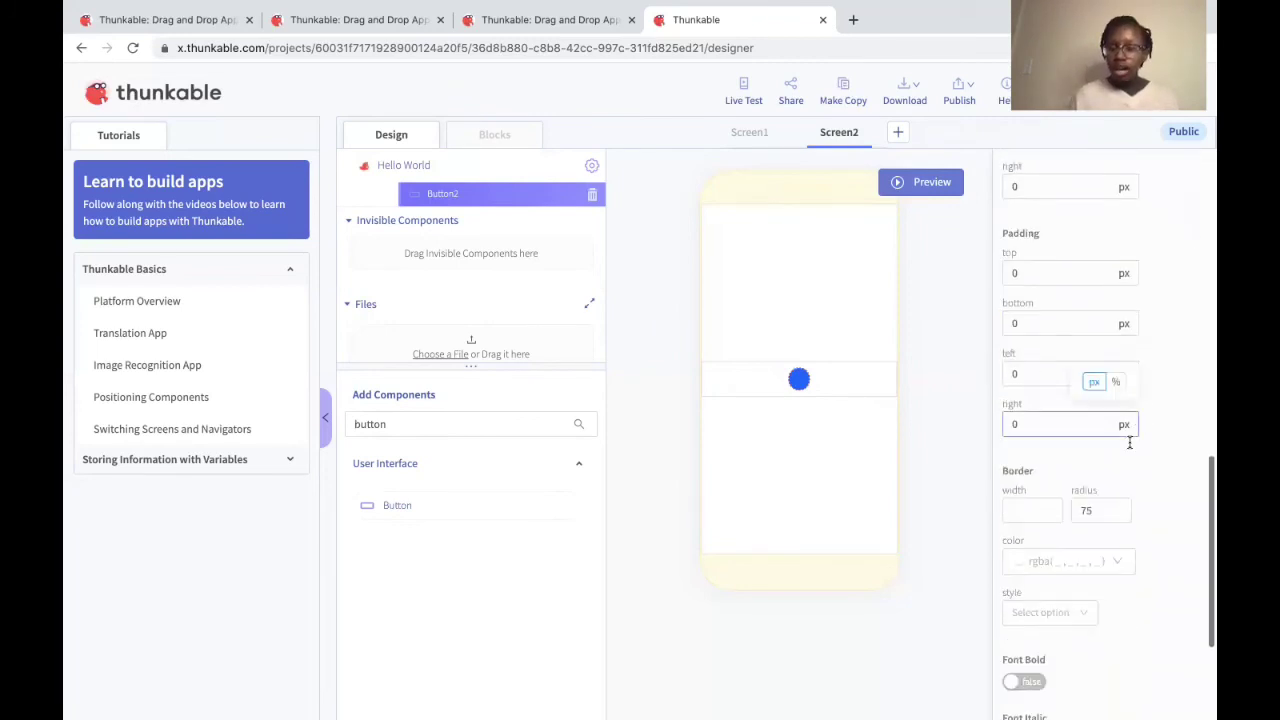
left_click(1104, 511)
key("BackSpace")
key("BackSpace")
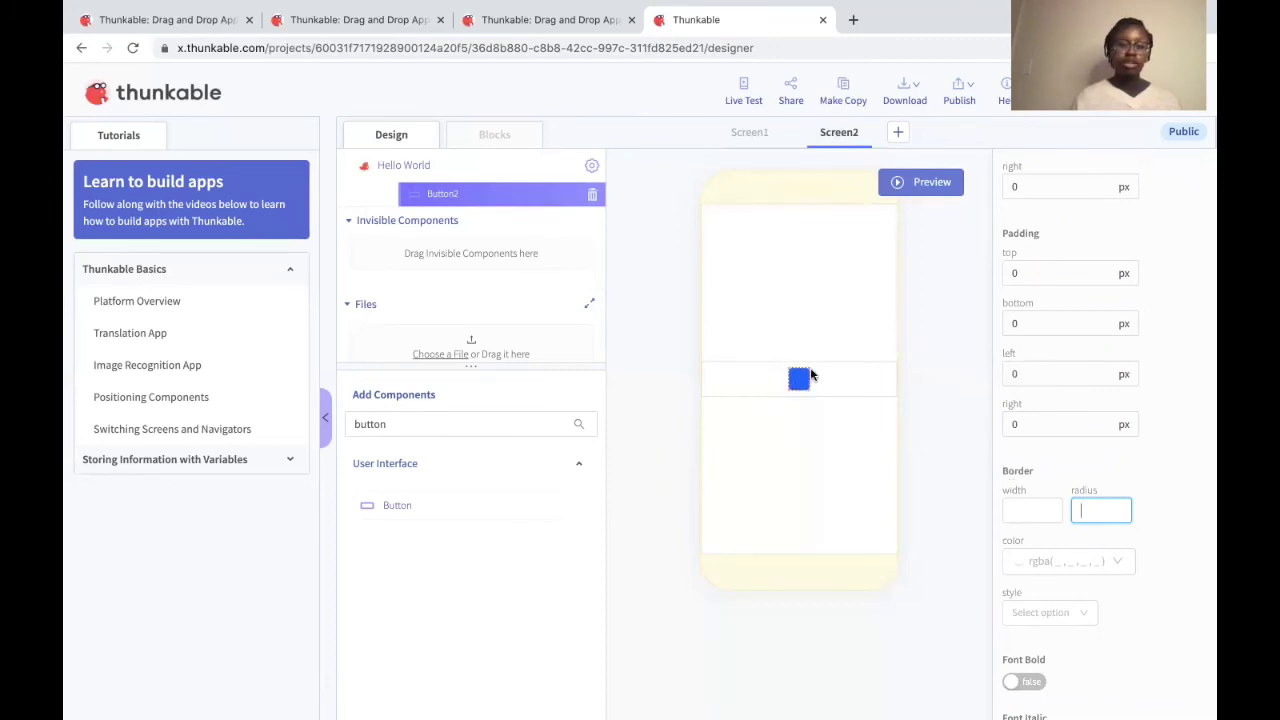
- Find the Button component again and place a second button in the row, before the existing square one
left_click(396, 426)
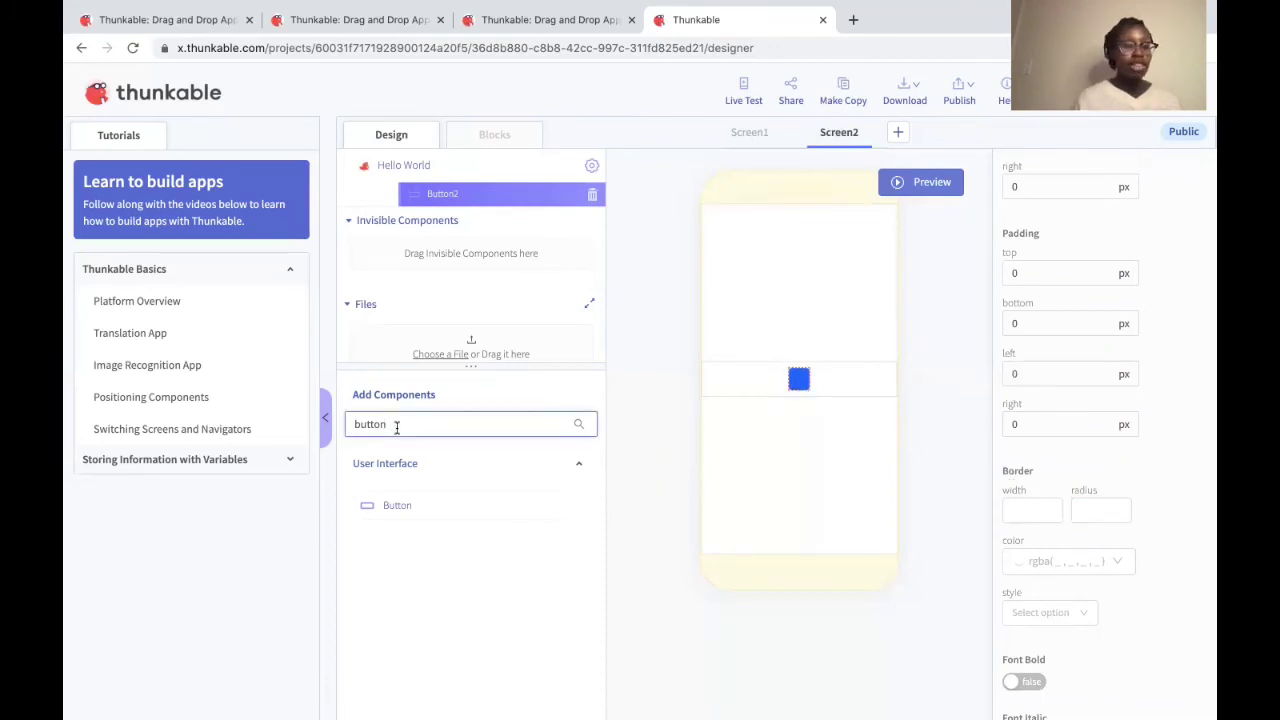
key("BackSpace")
key("BackSpace")
key("BackSpace")
key("BackSpace")
key("BackSpace")
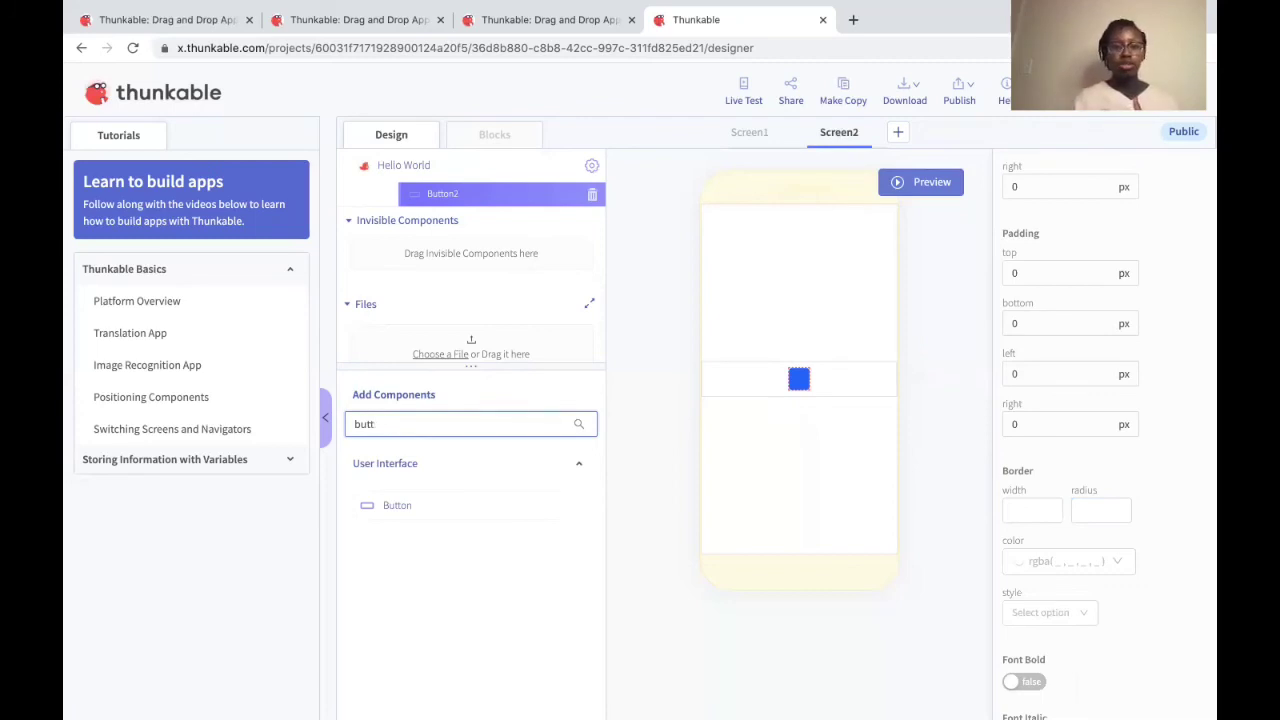
type("ut")
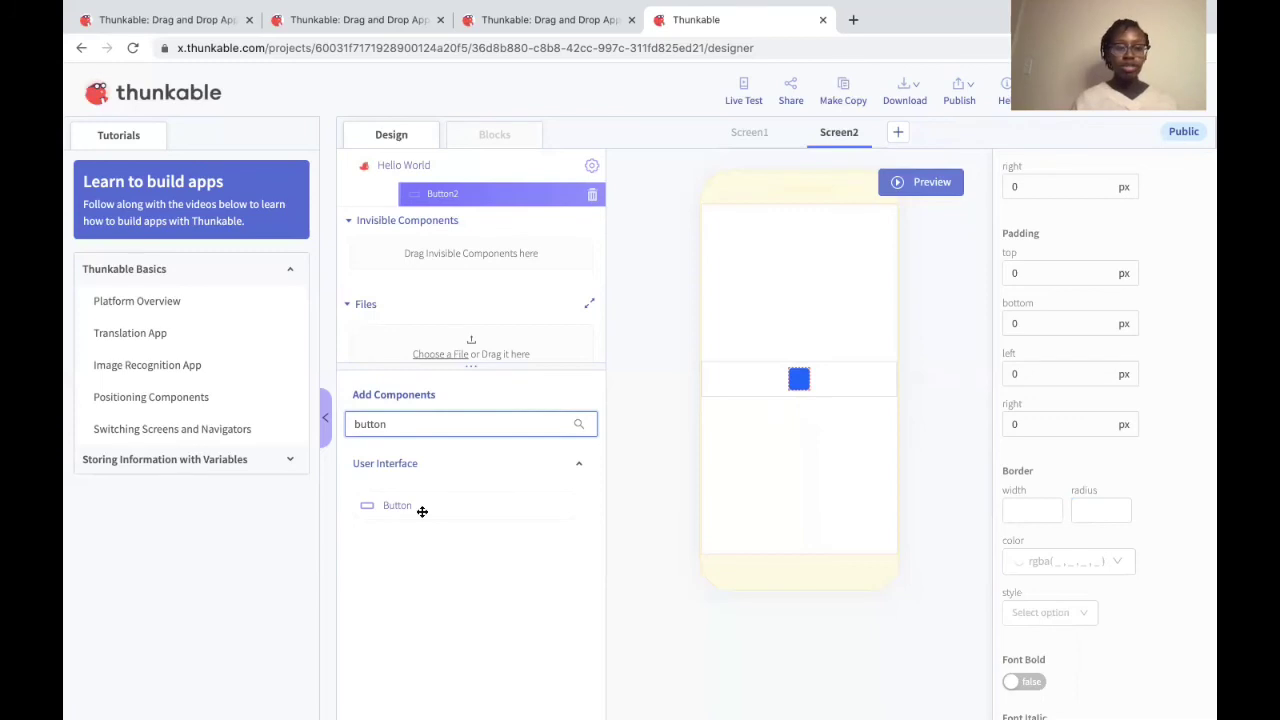
left_click_drag(418, 508, 827, 376)
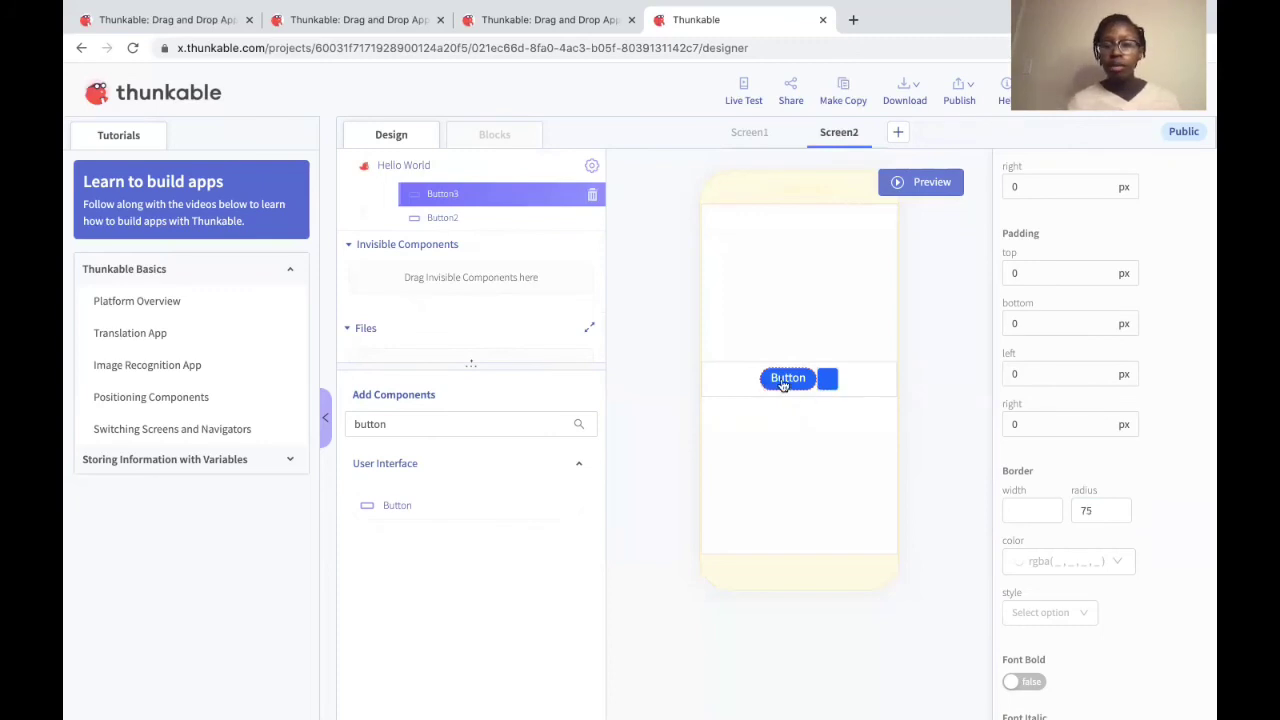
- Clear the text of the second button in the row so its label is empty
scroll(1151, 292, "down", 2)
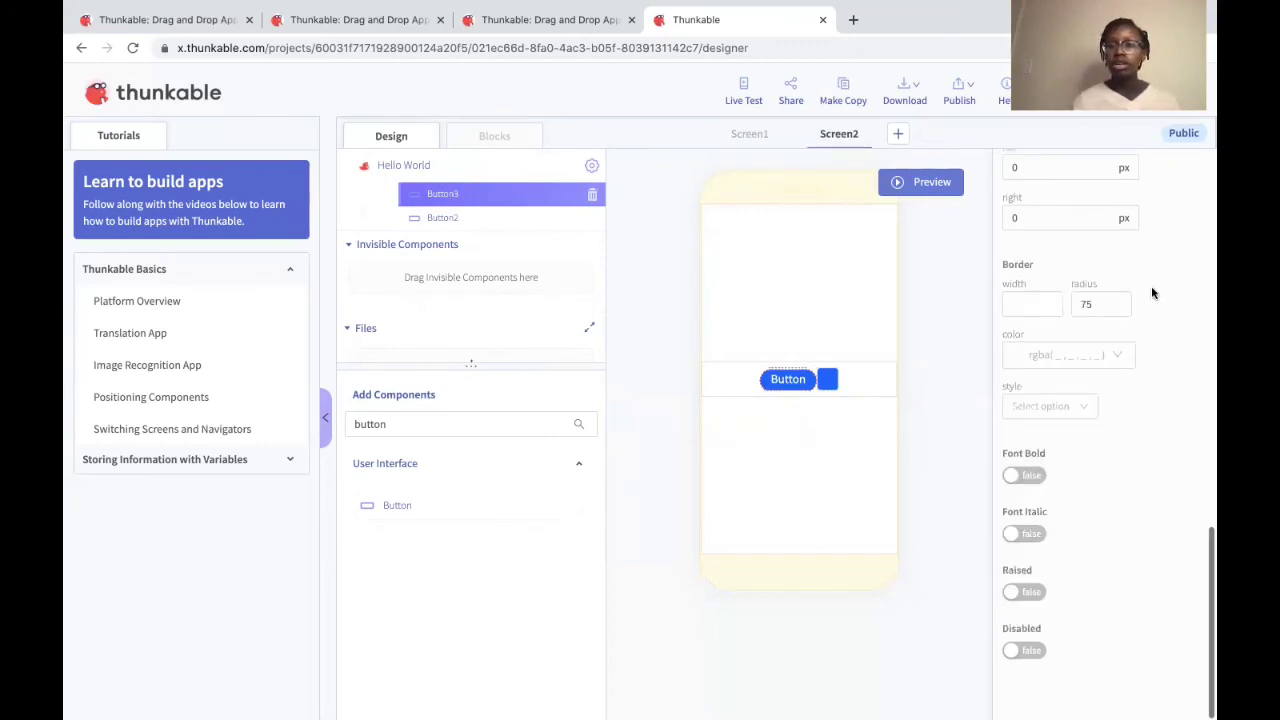
scroll(1151, 290, "up", 5)
left_click(1054, 265)
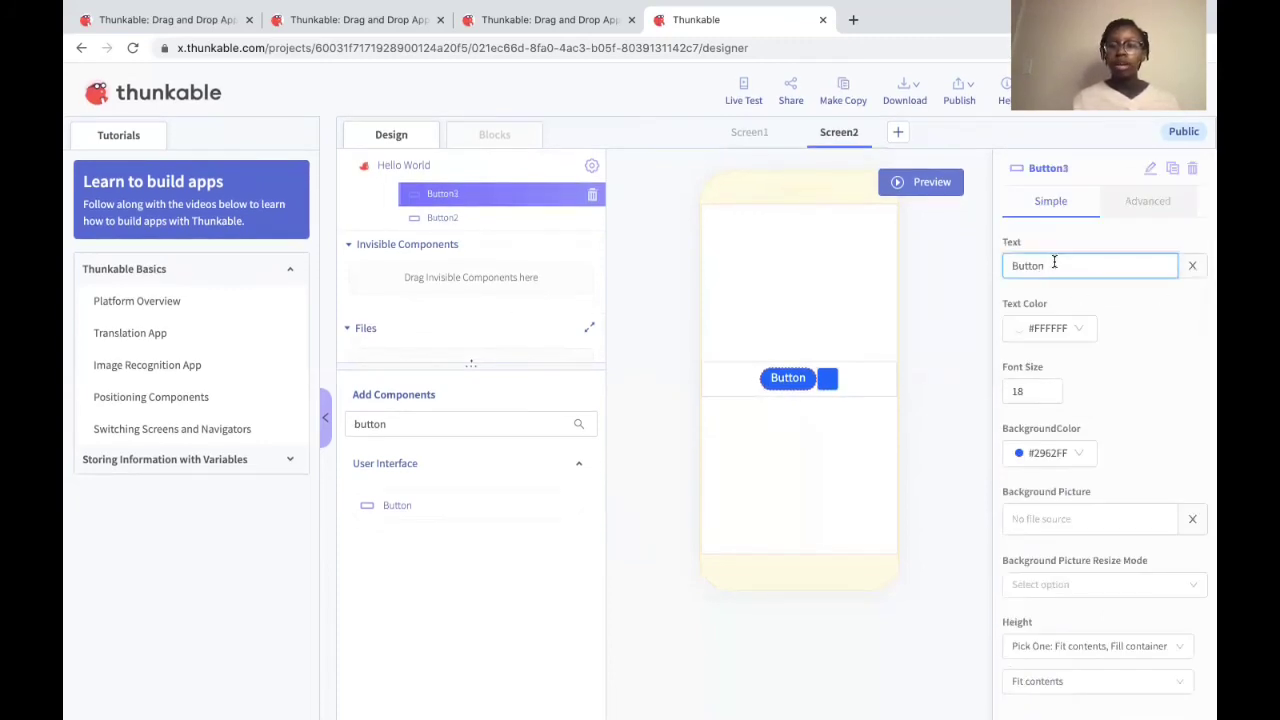
key("BackSpace")
key("BackSpace")
key("BackSpace")
key("BackSpace")
key("BackSpace")
key("BackSpace")
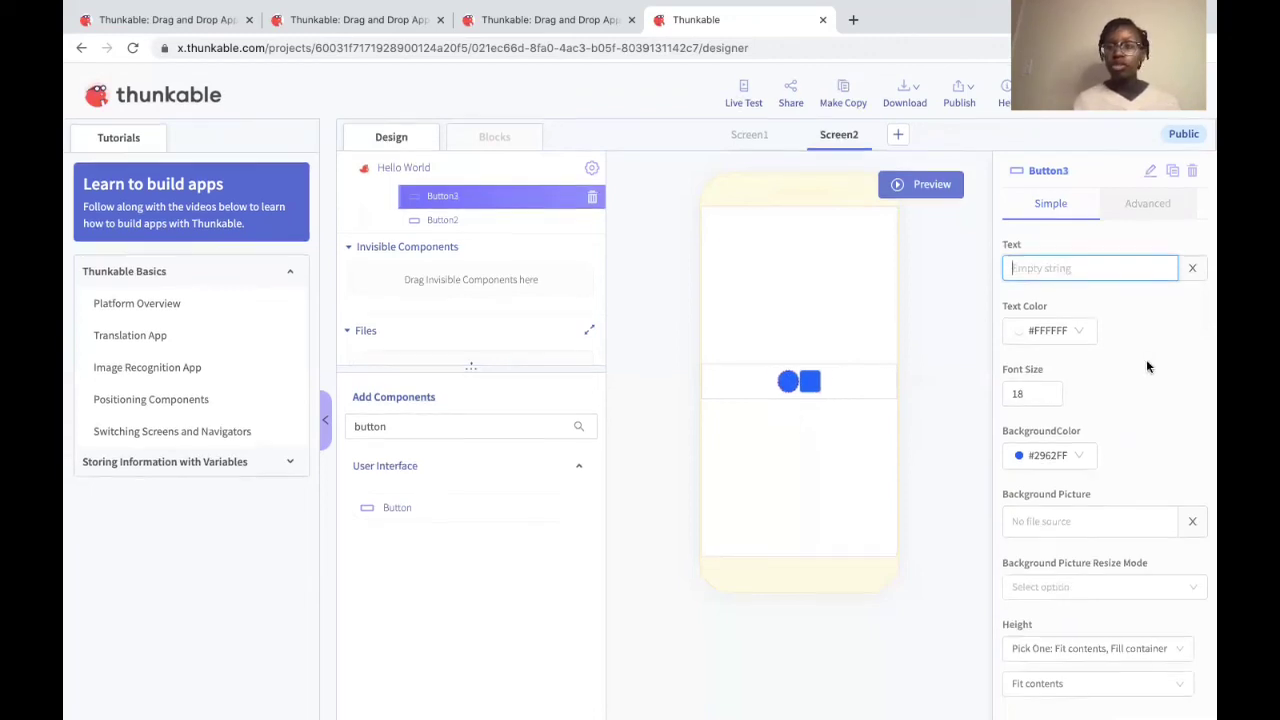
- Clear the second button's border radius to give it square corners
scroll(1146, 366, "down", 2)
scroll(1147, 366, "down", 10)
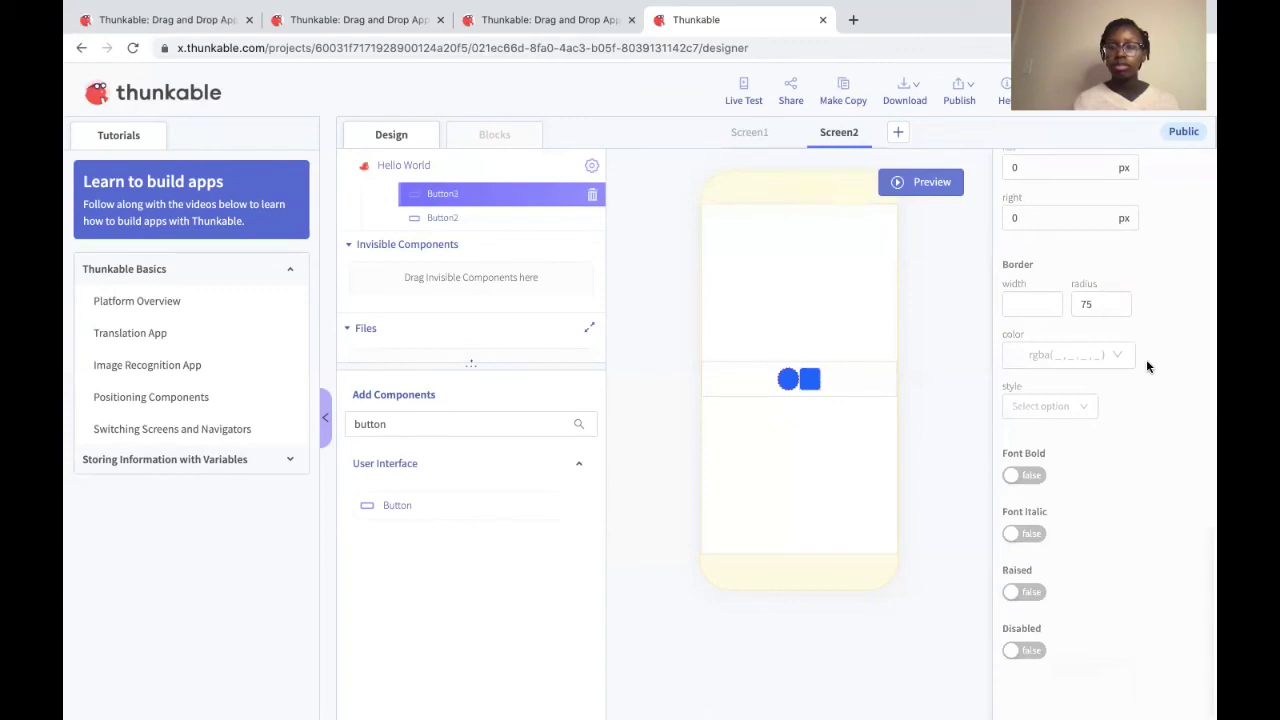
left_click(1104, 301)
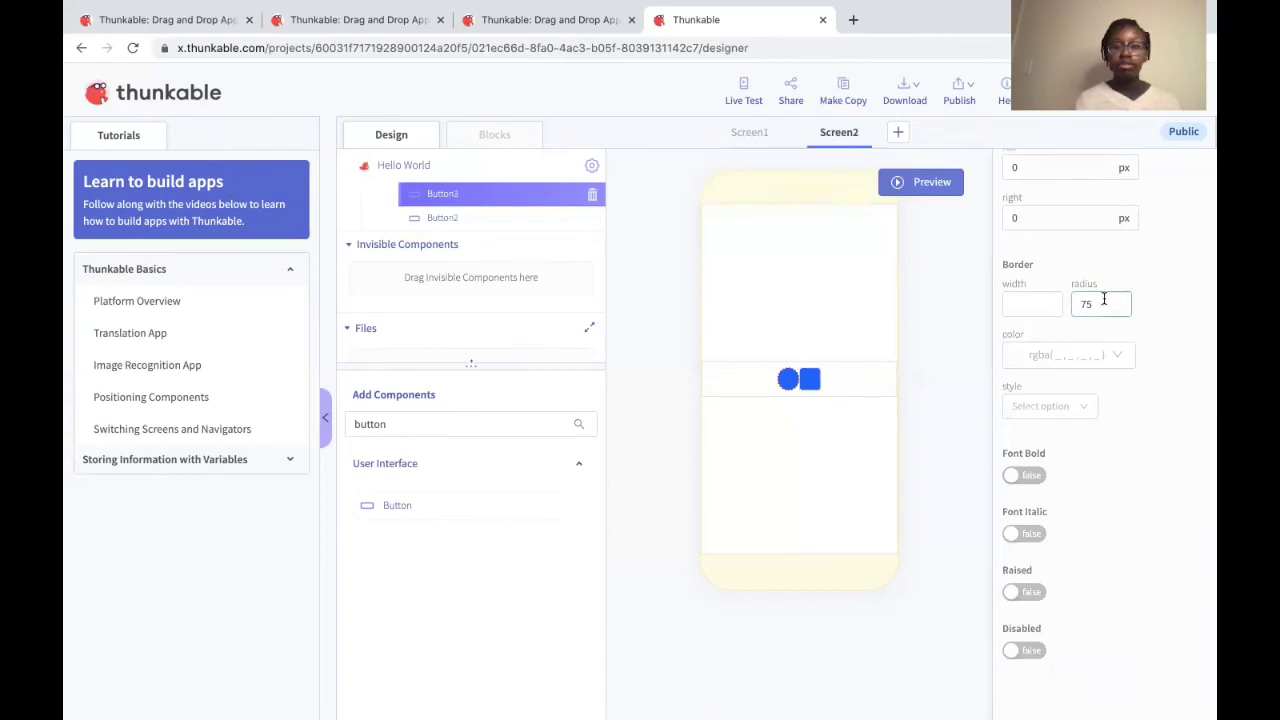
key("BackSpace")
key("BackSpace")
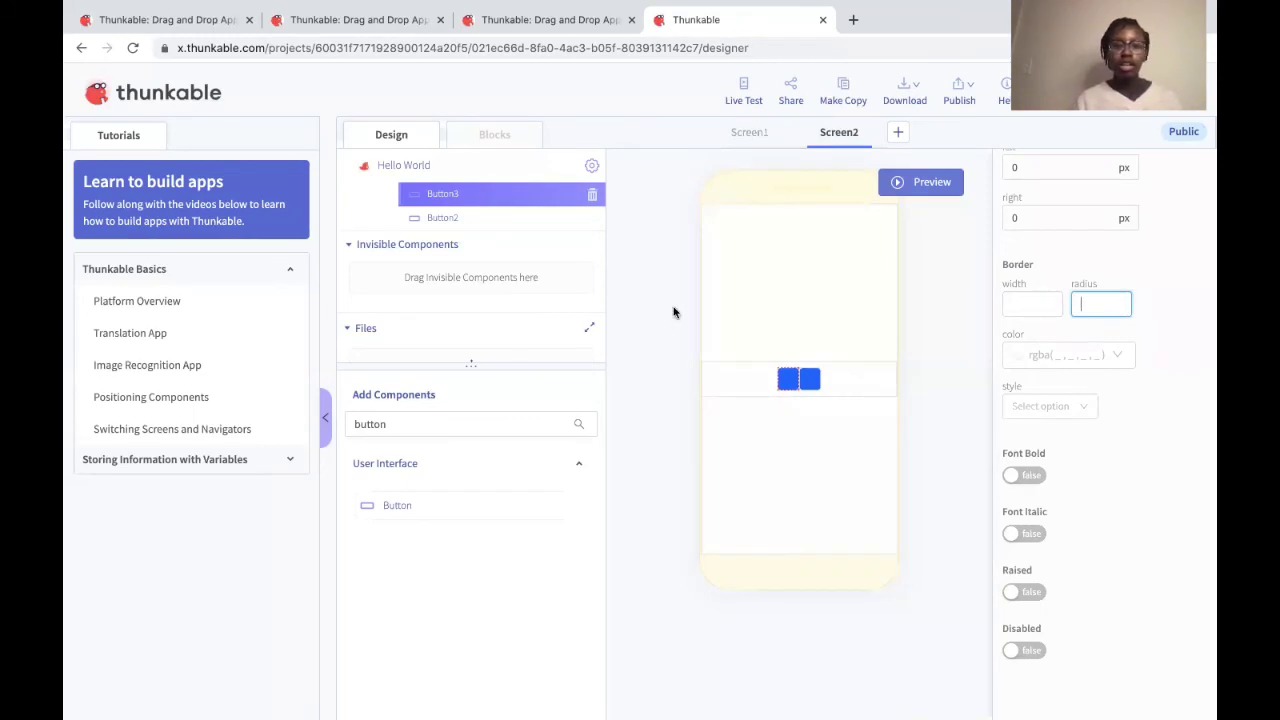
- Search the components for button and place a third button at the end of the row
left_click(428, 424)
key("BackSpace")
key("BackSpace")
key("BackSpace")
key("BackSpace")
key("BackSpace")
key("BackSpace")
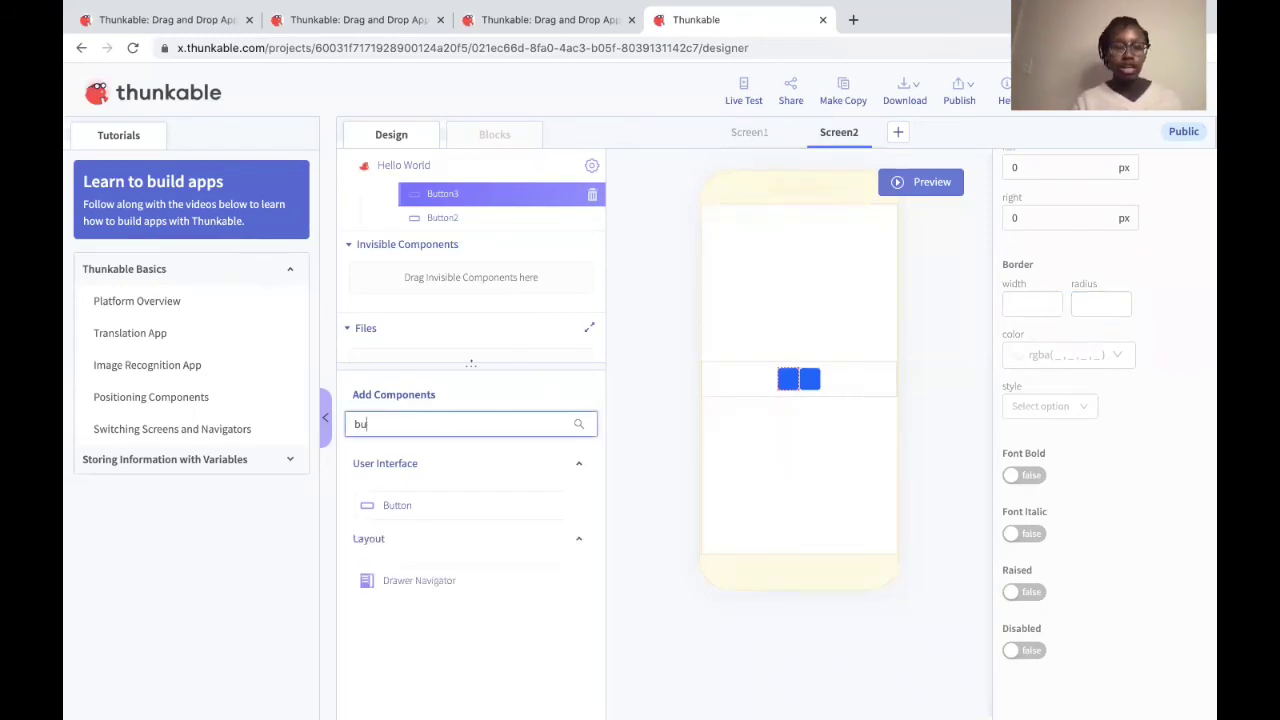
type("butto")
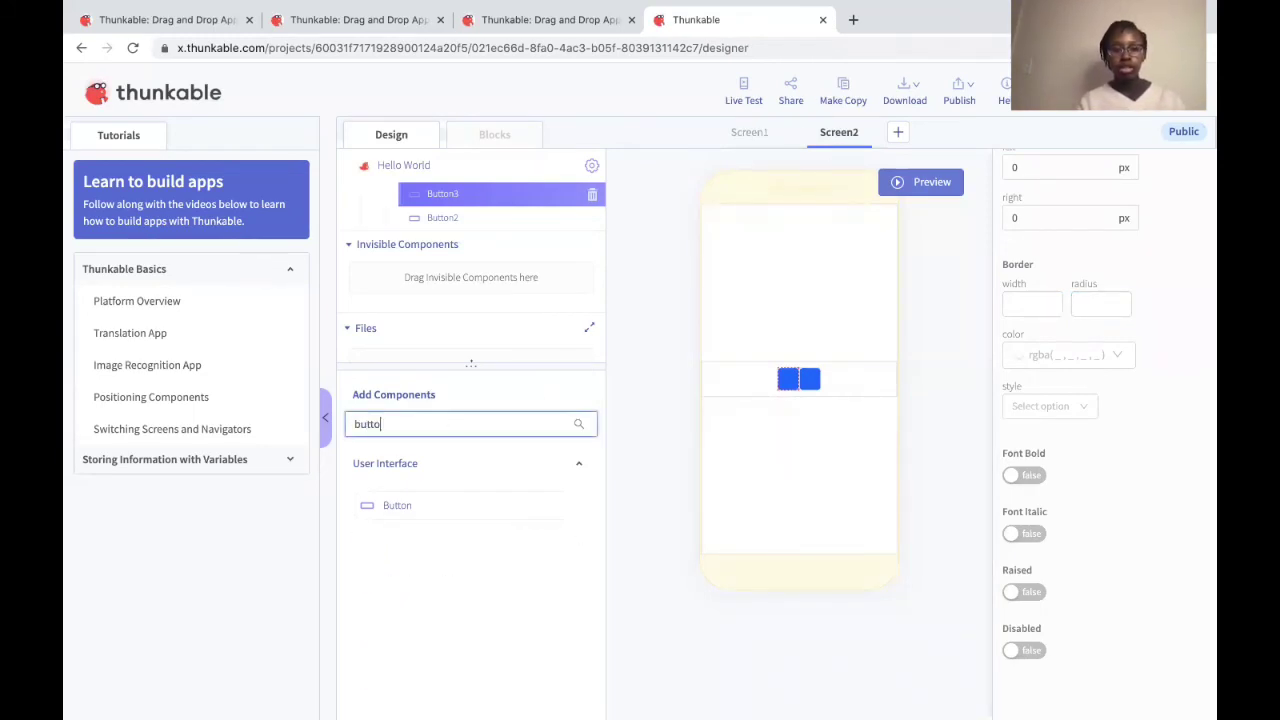
type("n")
left_click_drag(431, 508, 820, 379)
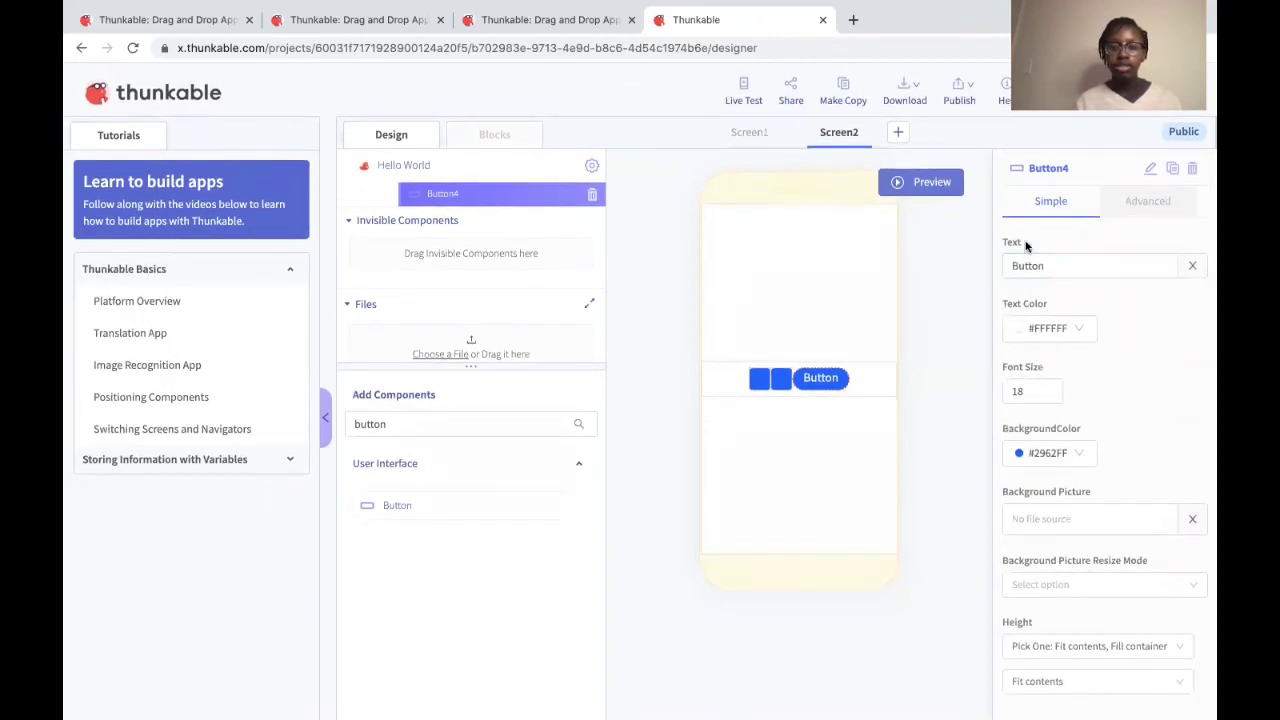
- Clear the text of the third button in the row so its label is empty
left_click(1060, 265)
key("BackSpace")
key("BackSpace")
key("BackSpace")
key("BackSpace")
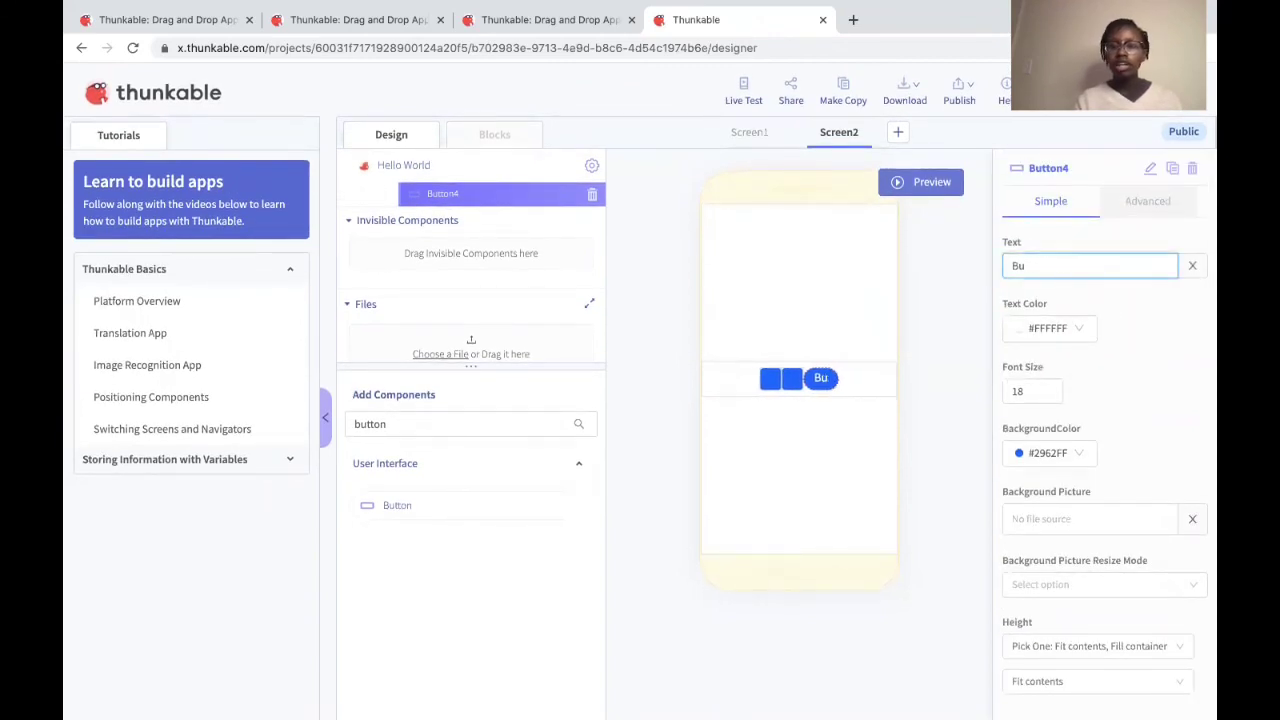
key("BackSpace")
key("BackSpace")
- Clear the third button's border radius to give it square corners
scroll(1115, 341, "down", 10)
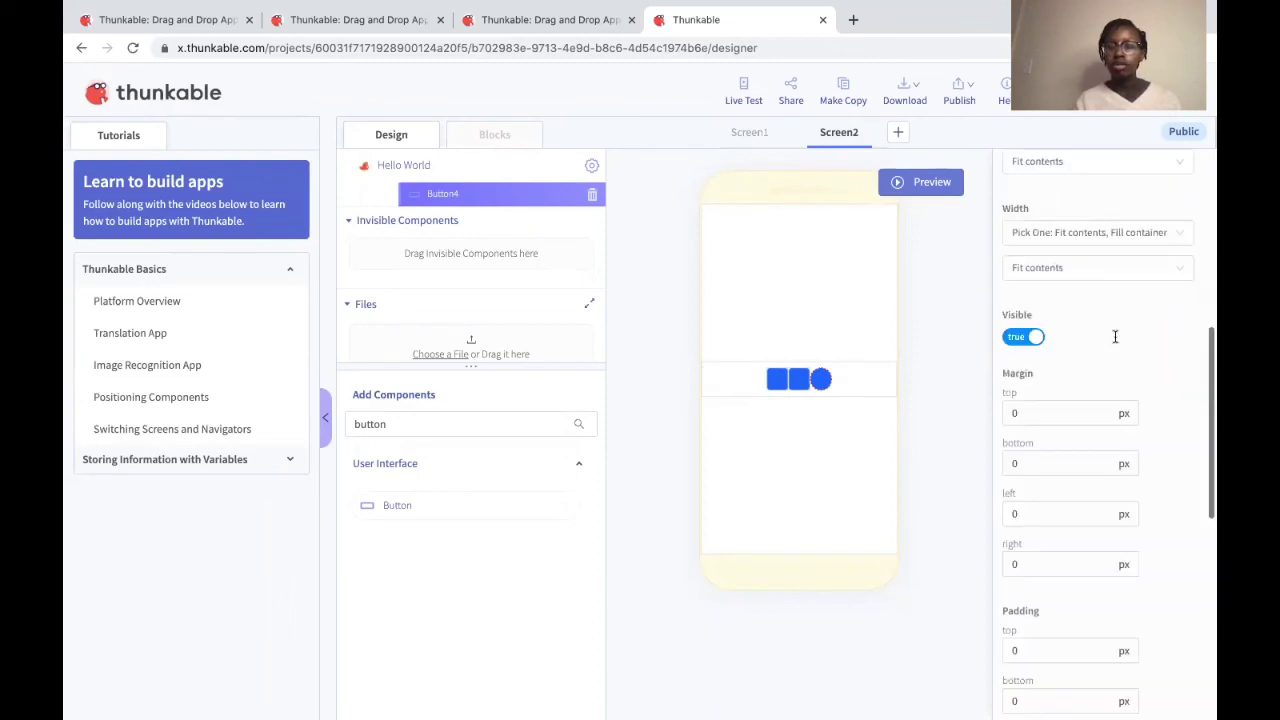
left_click(1097, 301)
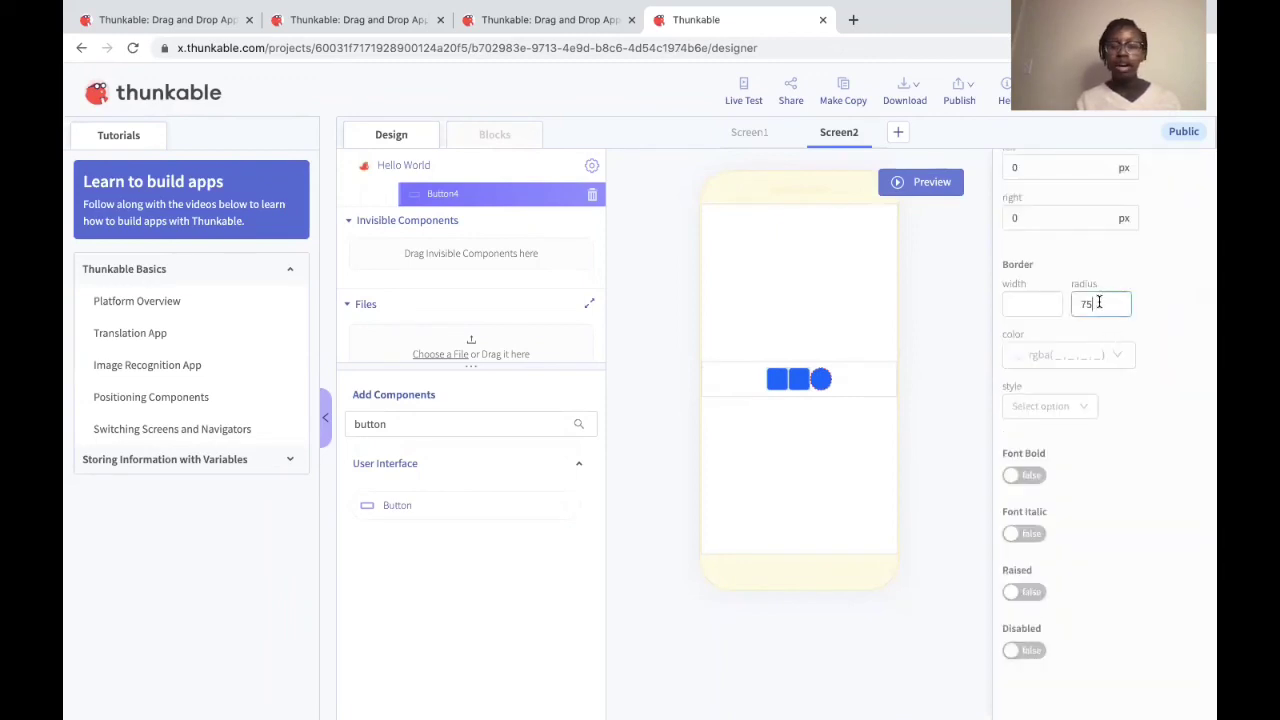
key("BackSpace")
key("BackSpace")
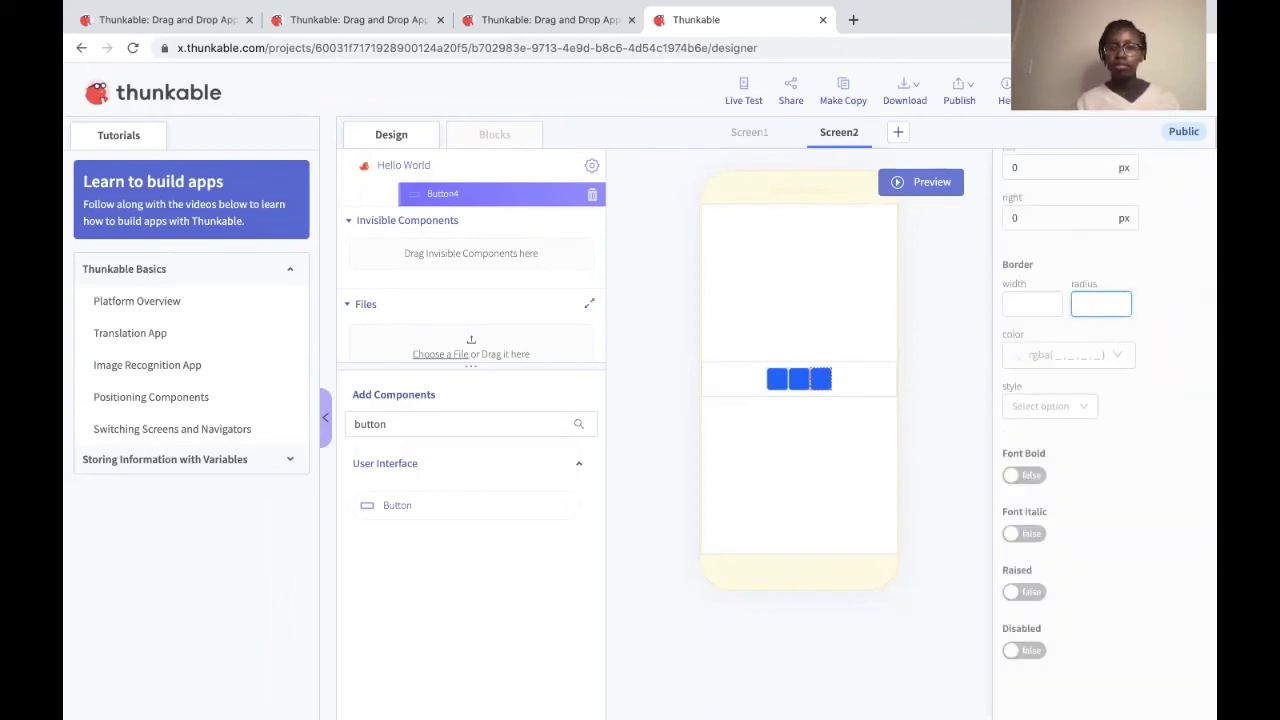
left_click(1188, 301)
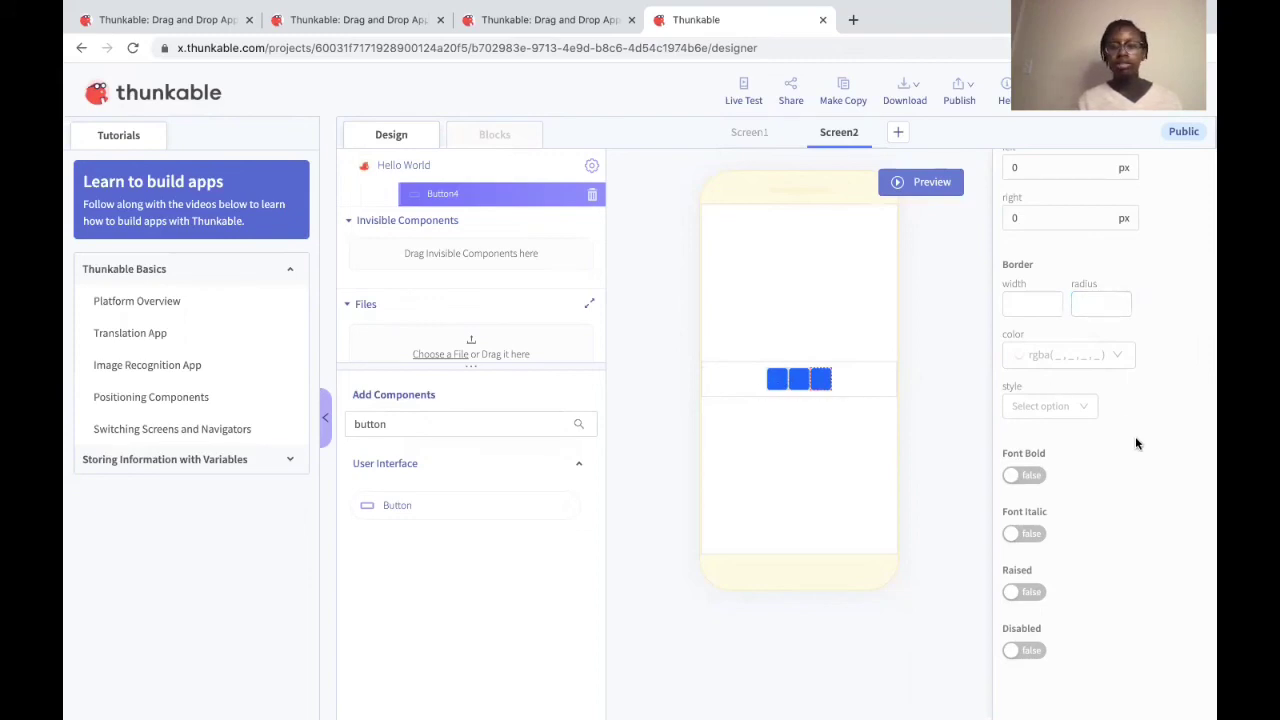
left_click(897, 100)
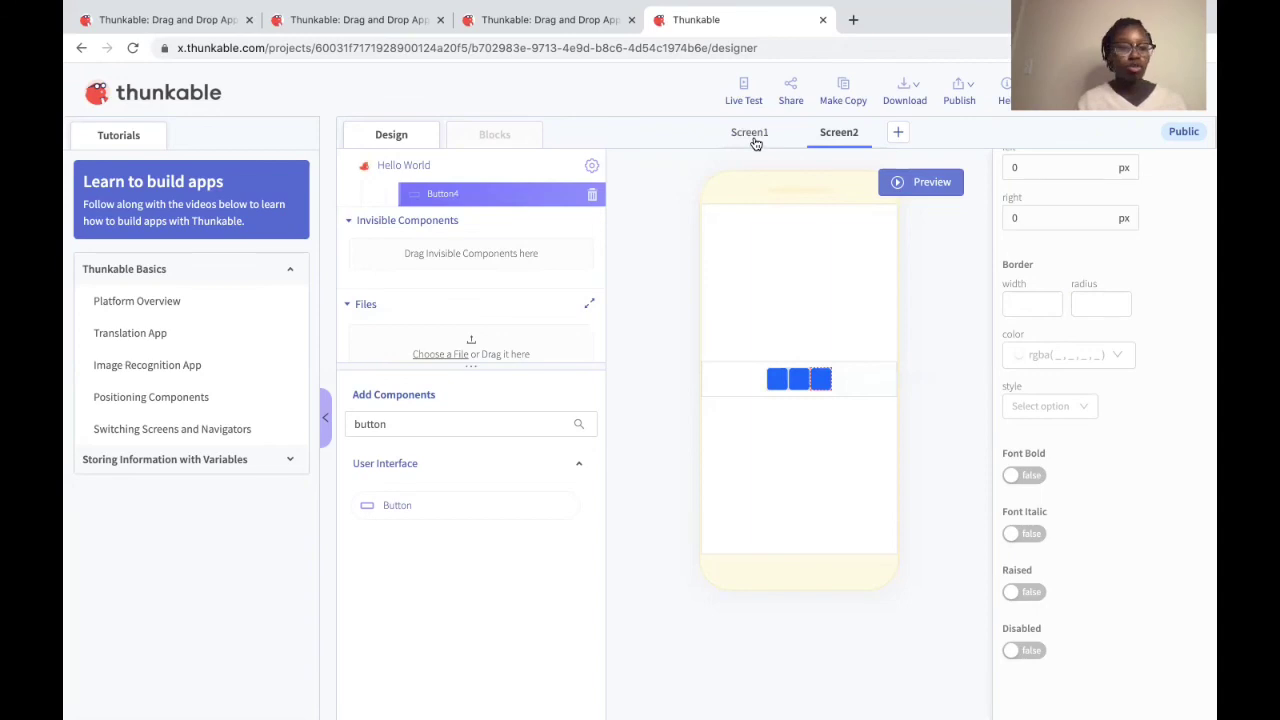
- Live test the app from Screen1 and use its Screen 2 button to go to the second screen
left_click(755, 143)
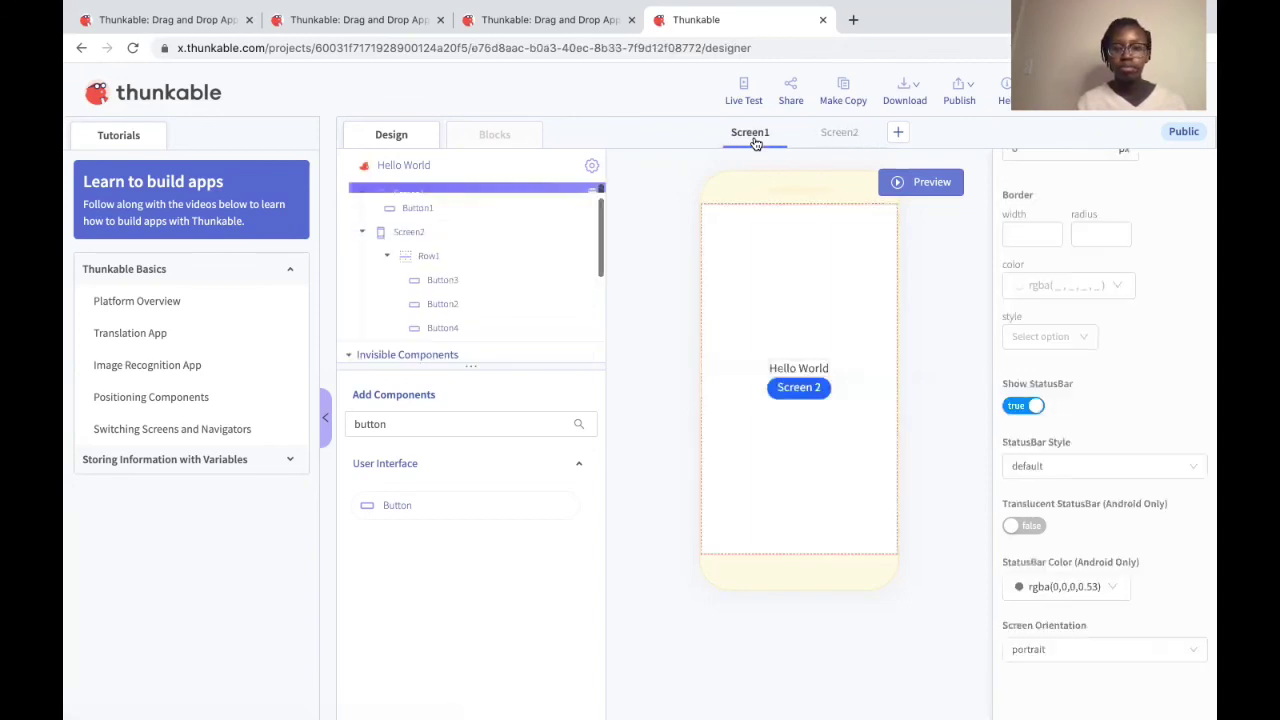
left_click(742, 88)
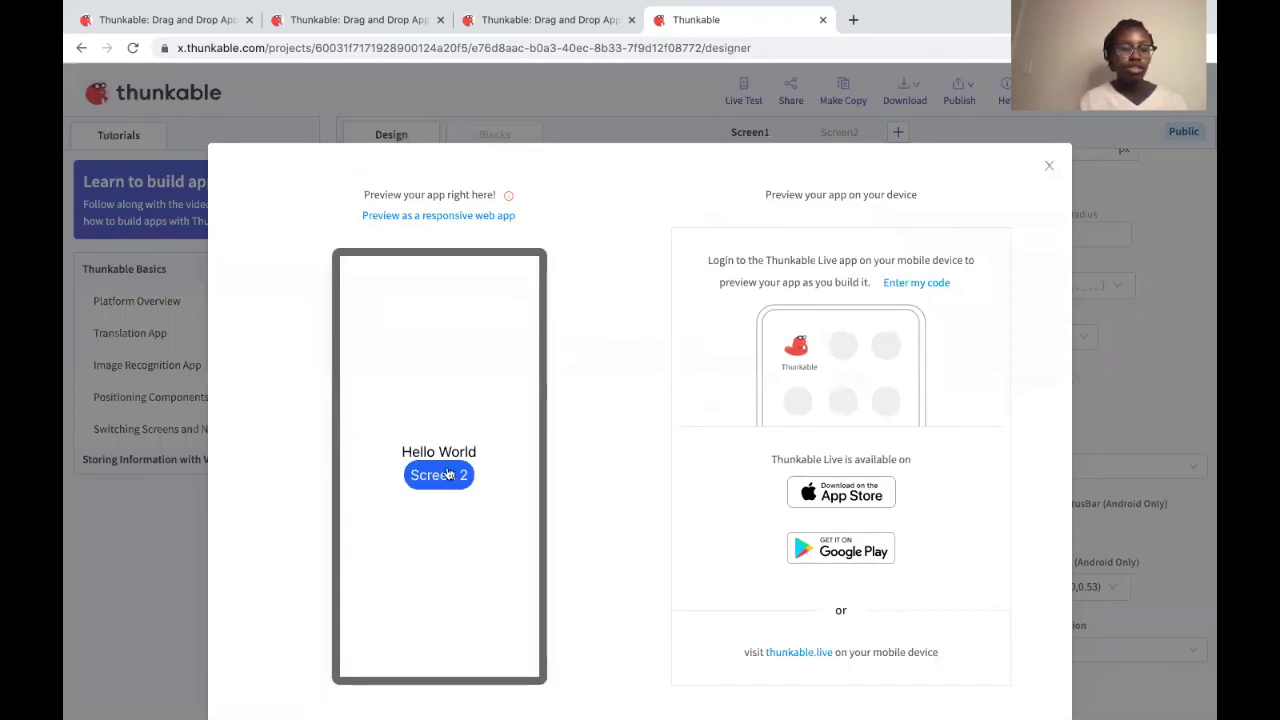
left_click(447, 474)
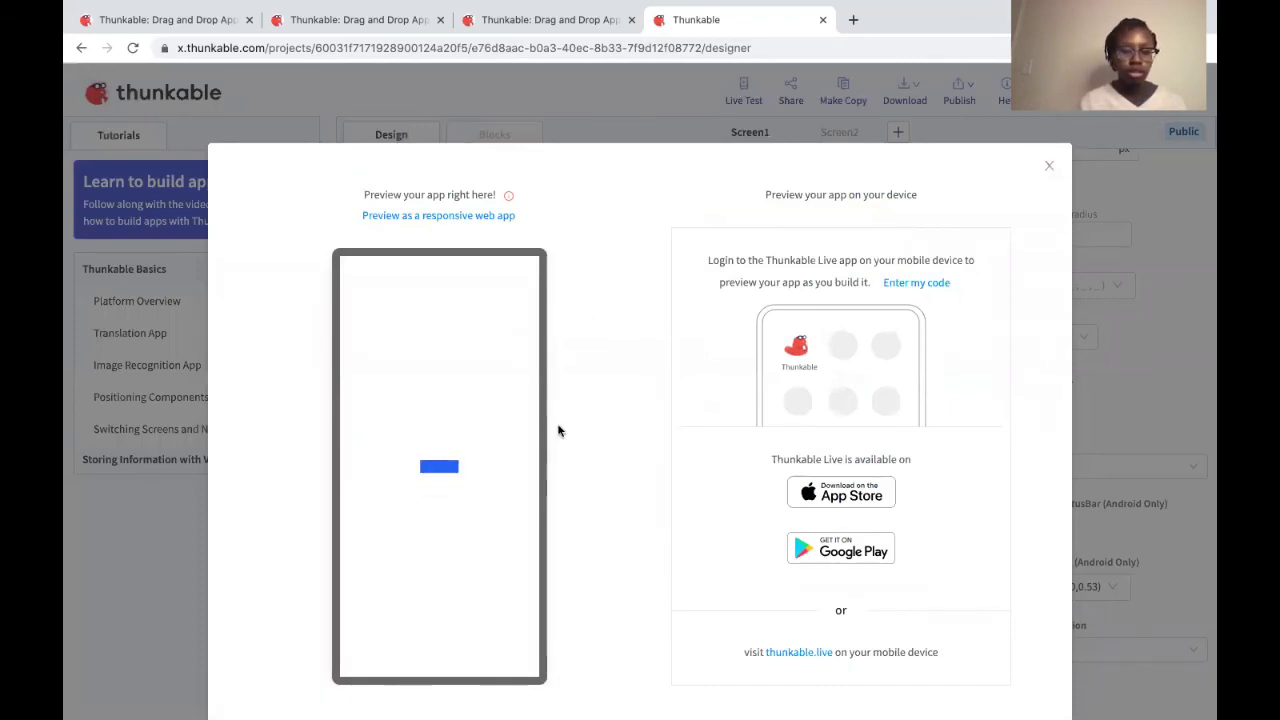